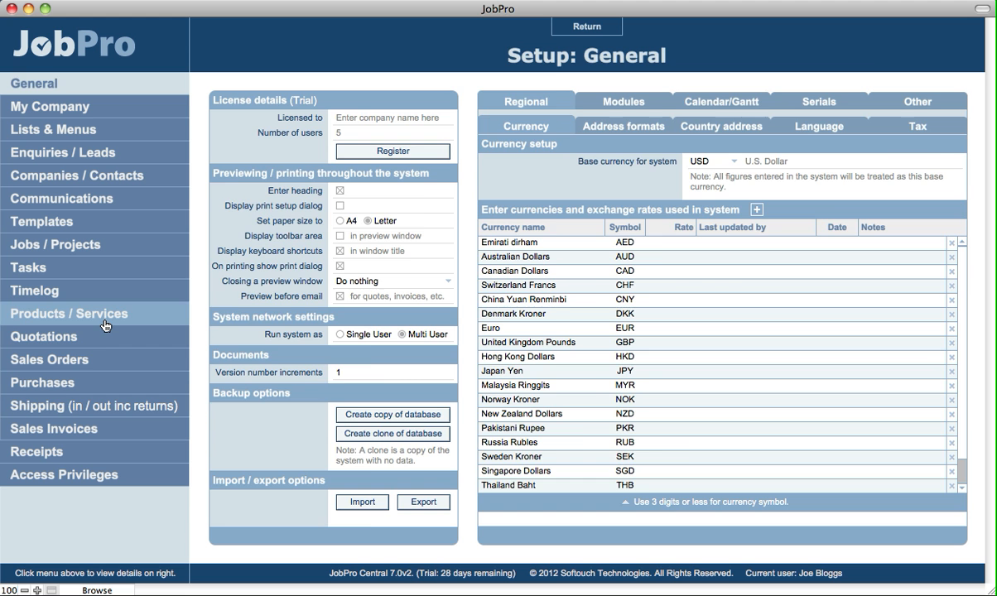
- In the Products / Services setup, enable tracking items individually by serial number and set serials to generate Automatically
click(105, 325)
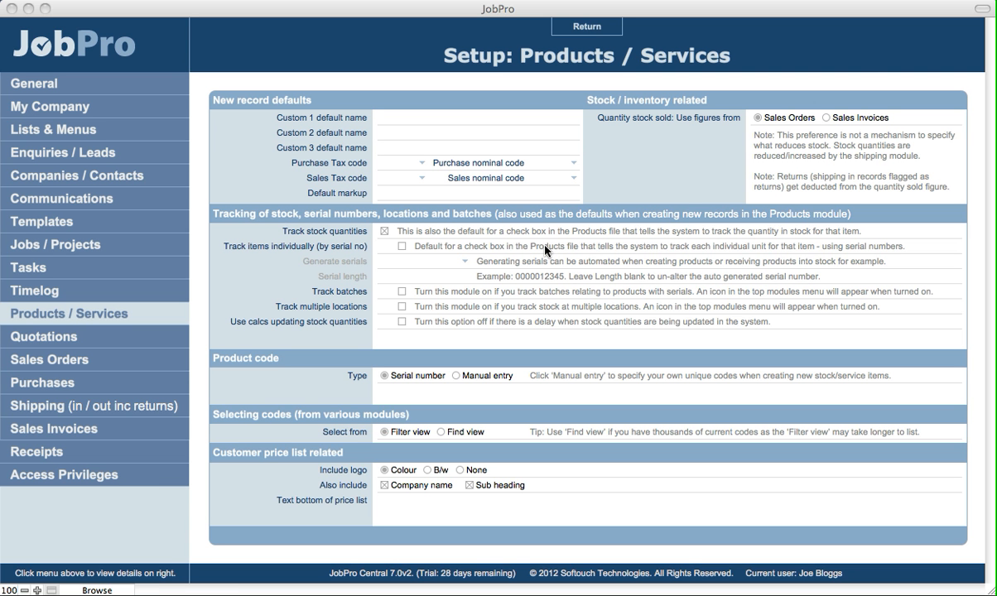
click(401, 247)
click(402, 247)
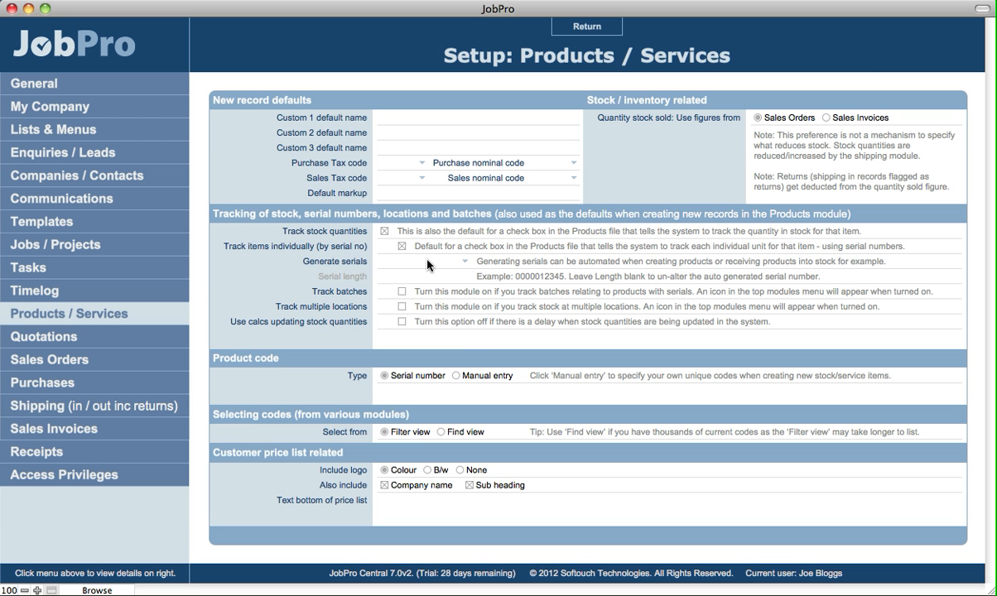
click(428, 263)
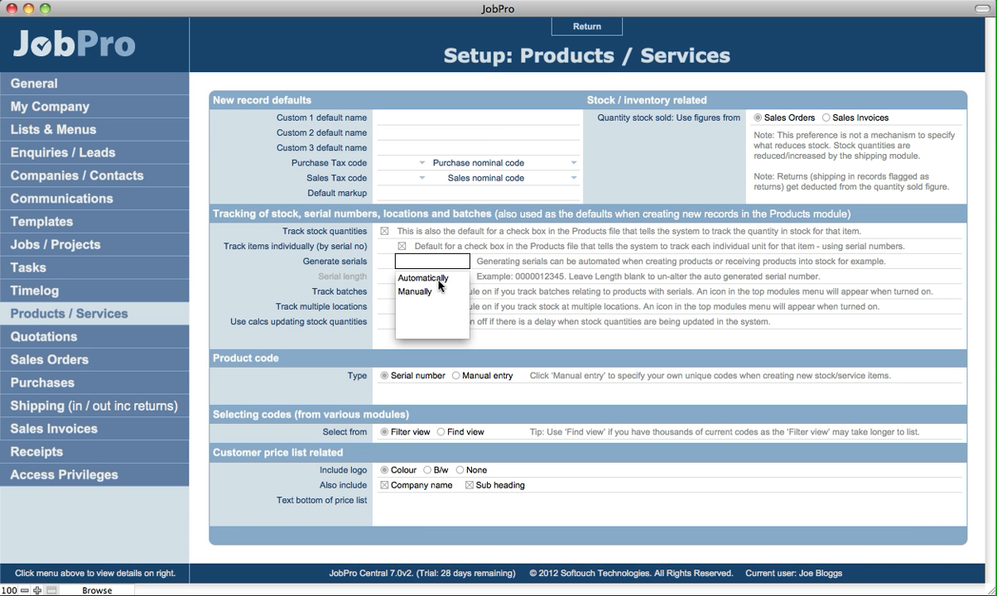
click(438, 281)
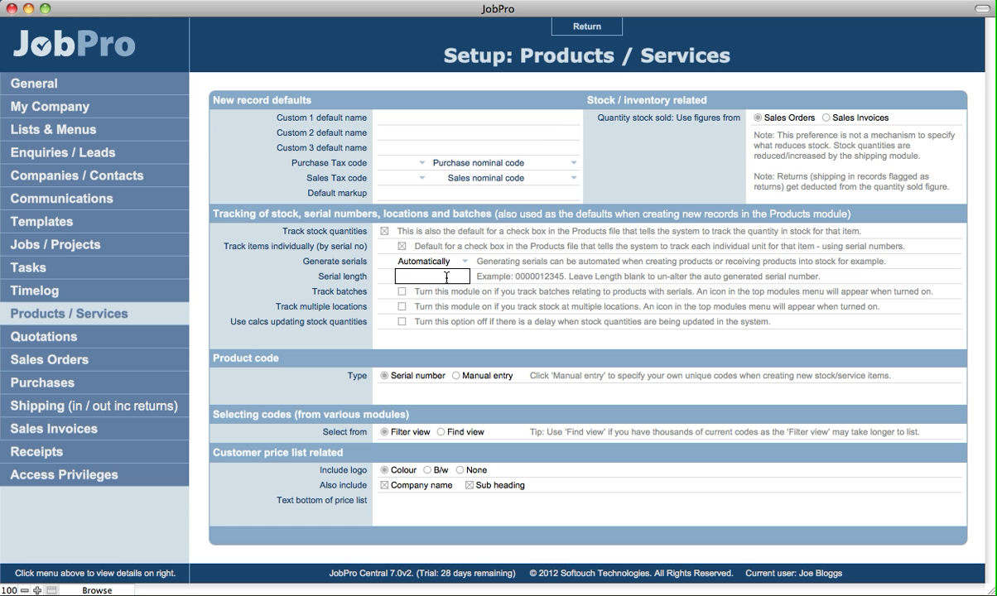
- Set the default serial length to 10 after first trying a length of 20
text(20)
click(367, 301)
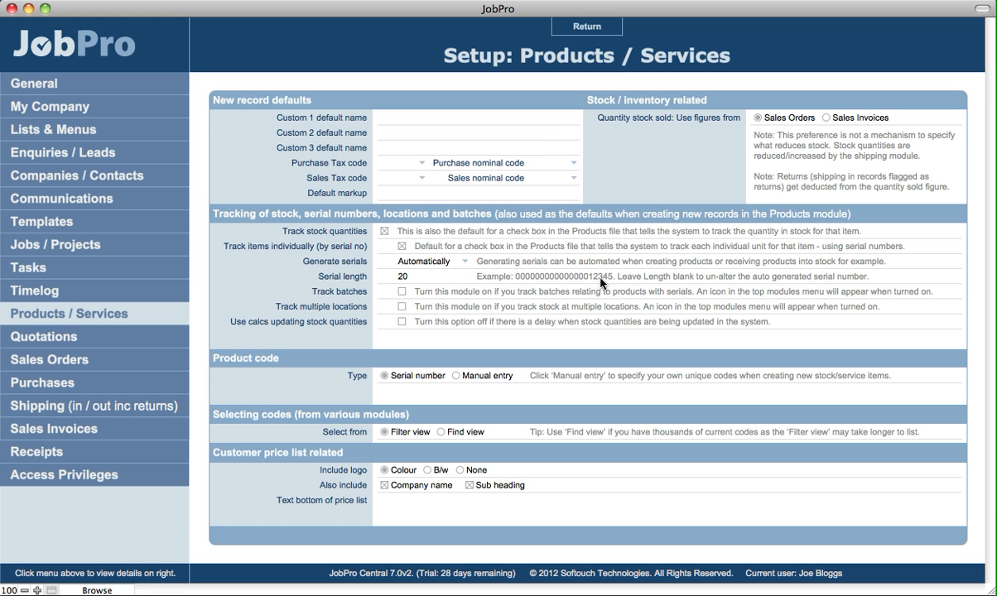
click(421, 279)
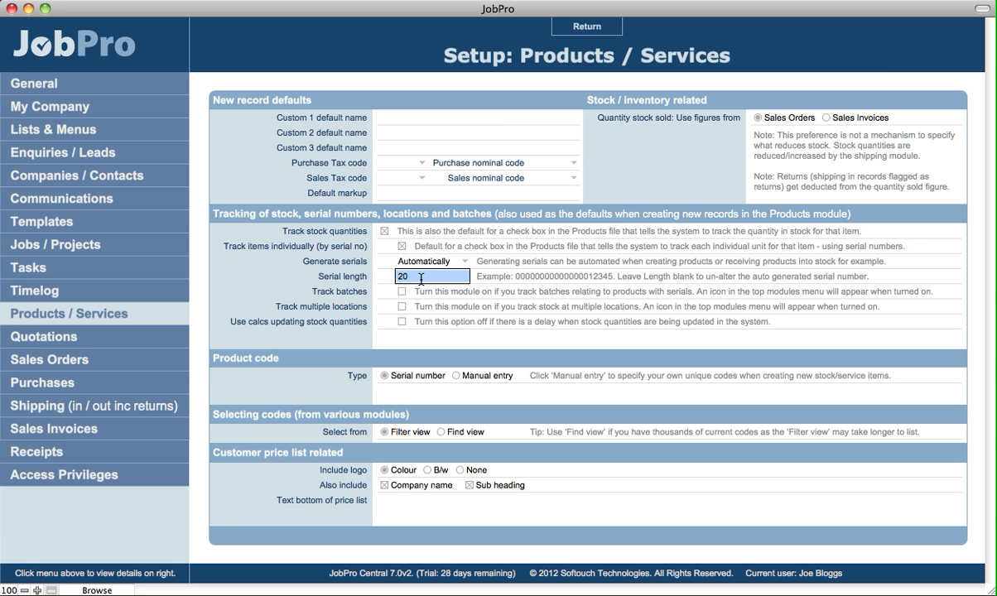
text(10)
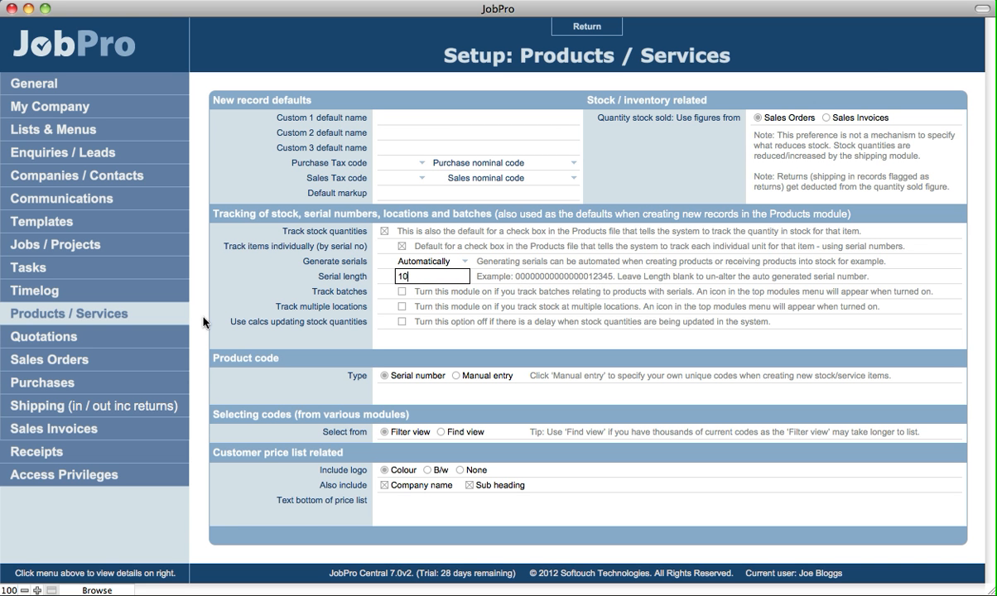
click(203, 322)
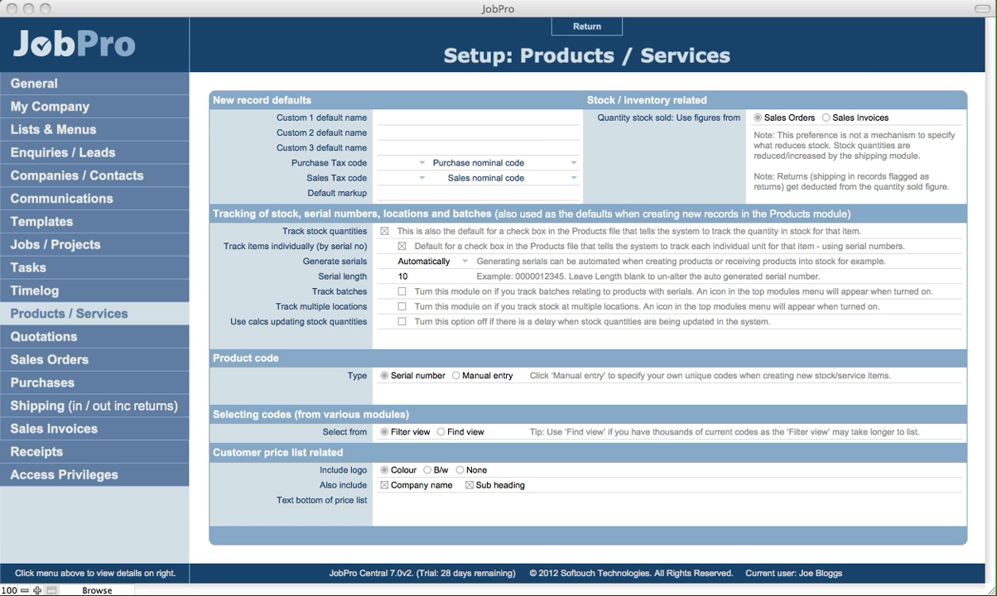
- Turn off the default for tracking items individually by serial number and clear the serial generation method
click(402, 306)
click(402, 246)
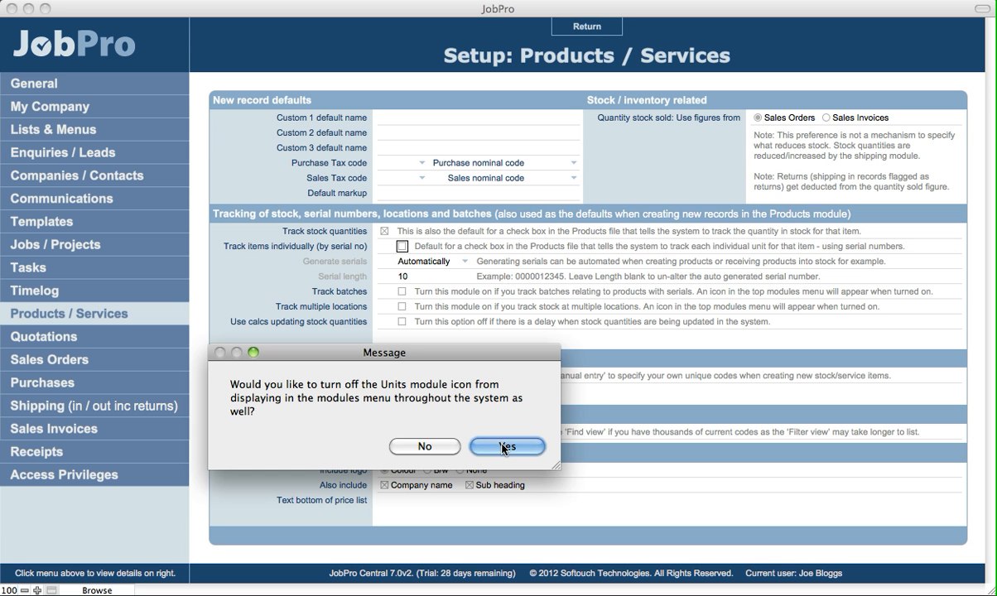
click(448, 447)
click(406, 261)
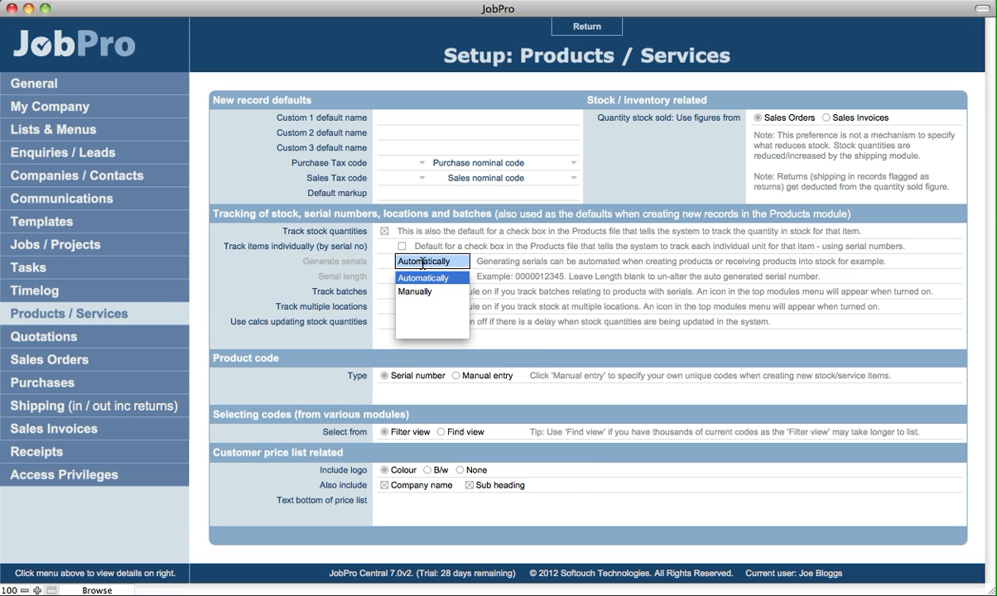
click(410, 292)
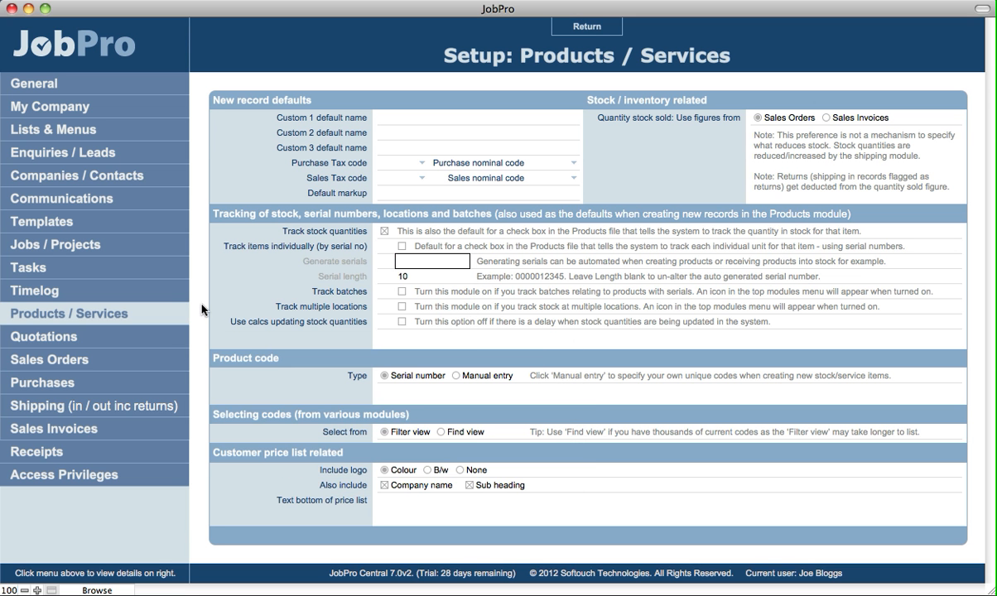
click(489, 445)
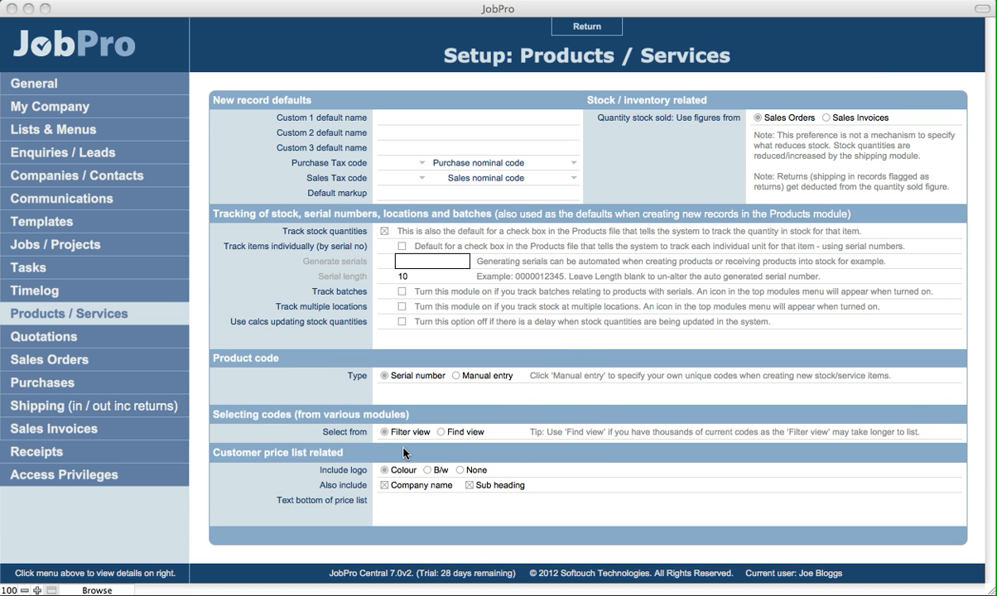
- Leave Setup, acknowledge the re-login notice, and open the Products module
click(580, 28)
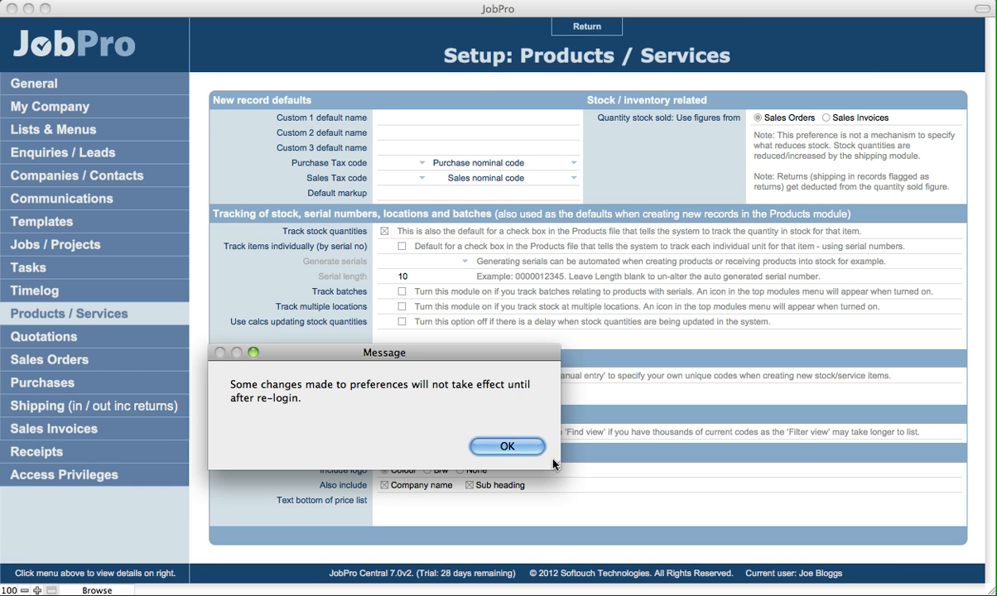
click(509, 444)
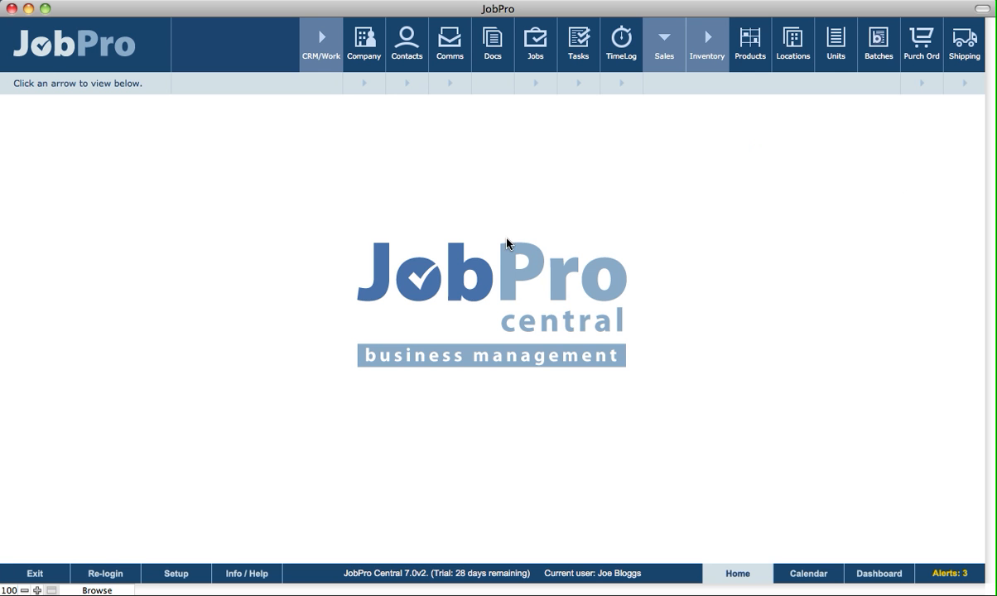
click(758, 59)
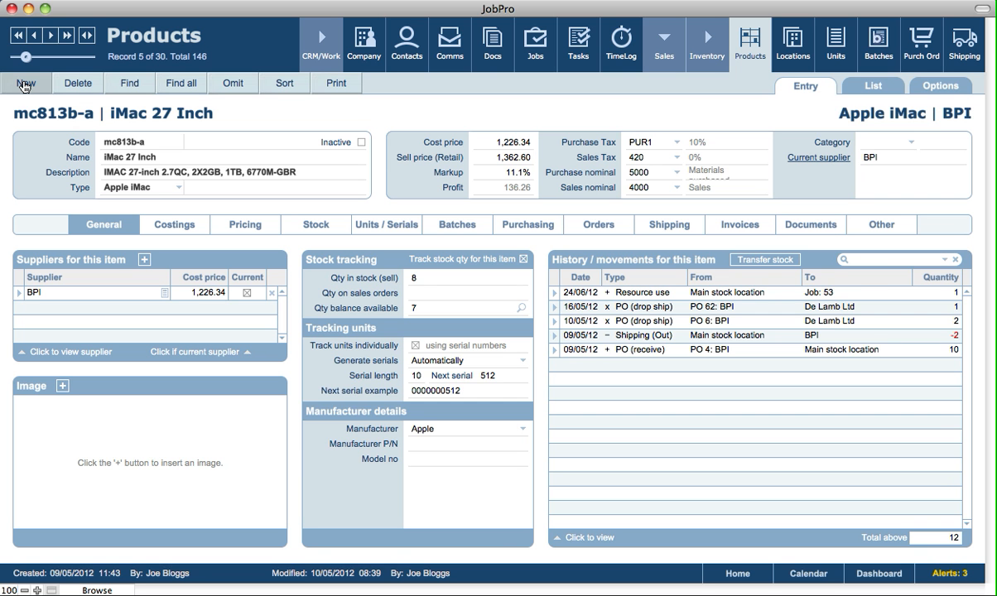
- Create a new product record named Product XYZ
click(24, 83)
click(154, 157)
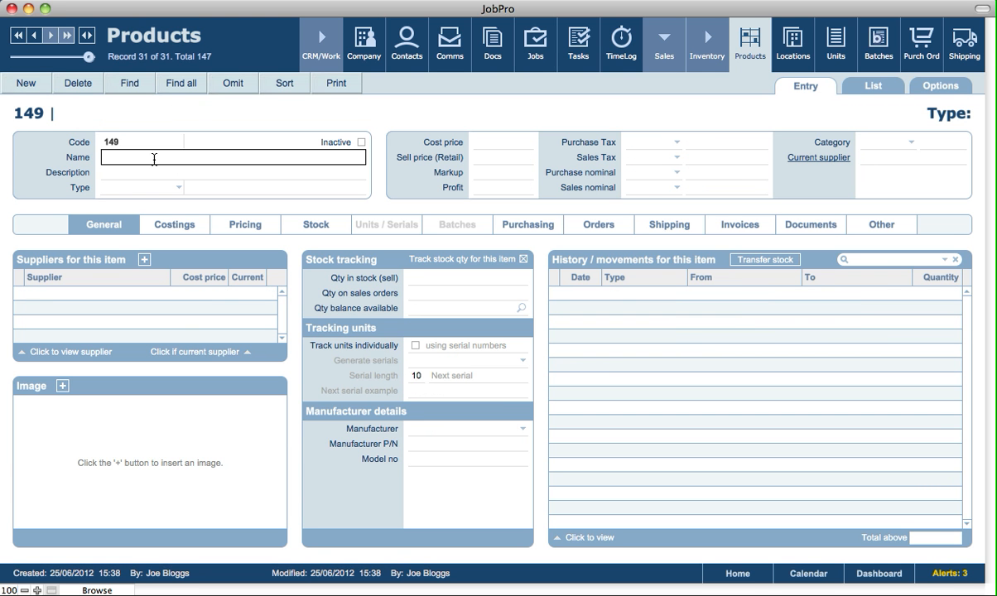
text(Product XYZ)
click(60, 173)
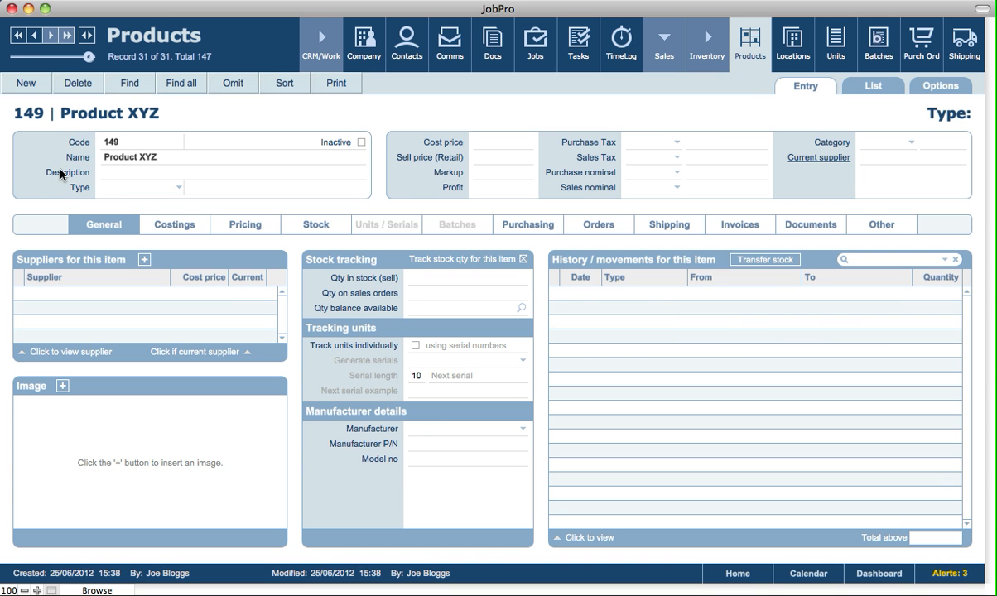
- Set the type of Product XYZ to Finished
click(137, 187)
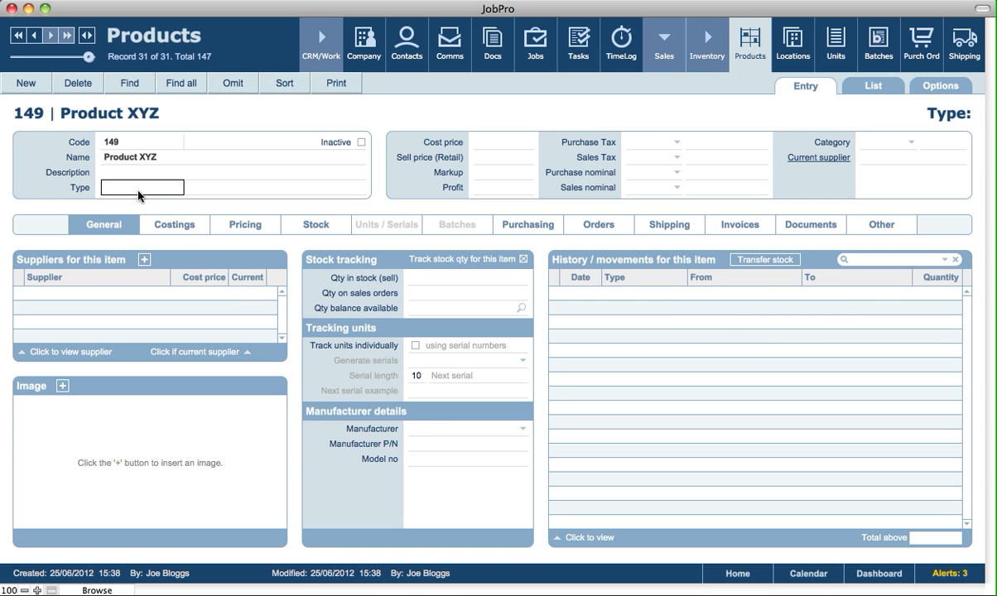
click(124, 218)
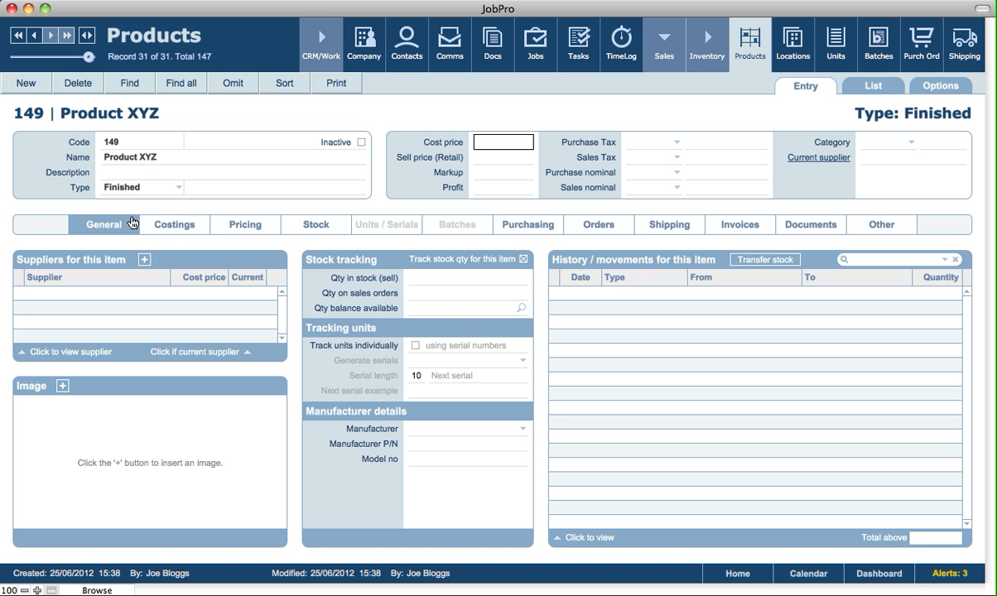
click(125, 189)
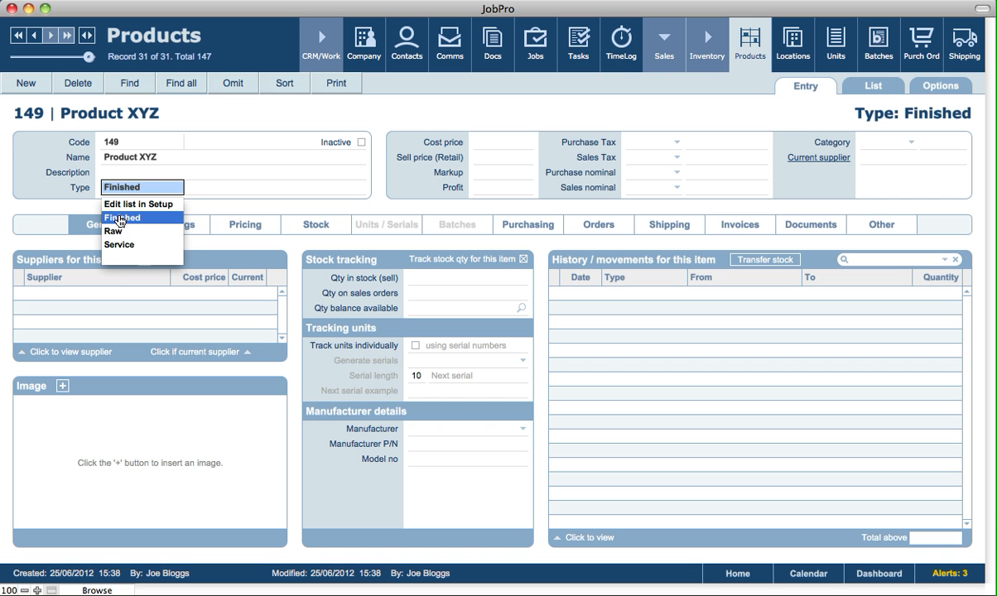
click(38, 193)
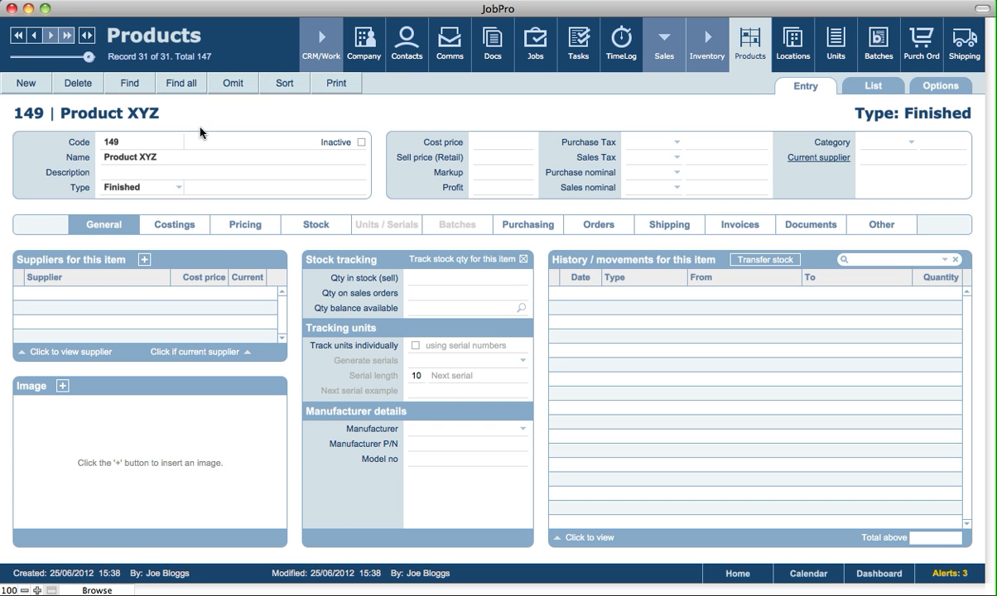
click(524, 260)
click(524, 260)
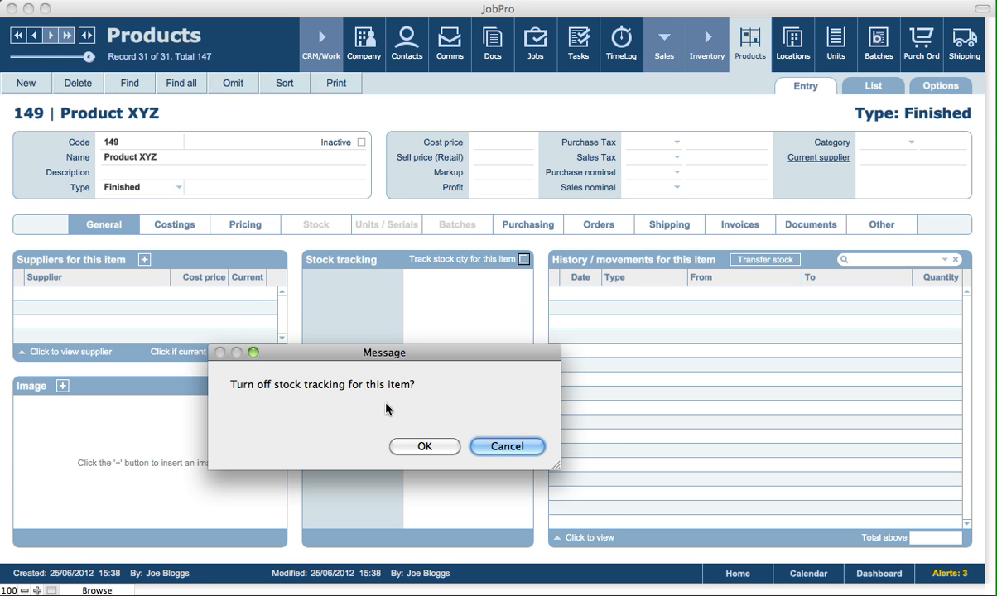
click(534, 448)
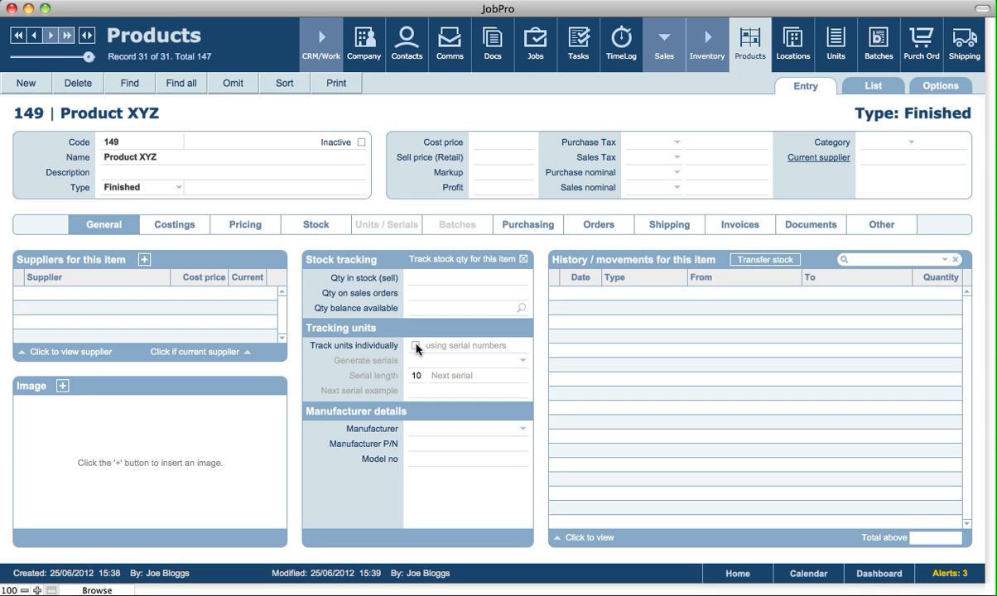
- Turn on individual unit tracking using serial numbers for Product XYZ and set its serials to be generated Manually
click(416, 346)
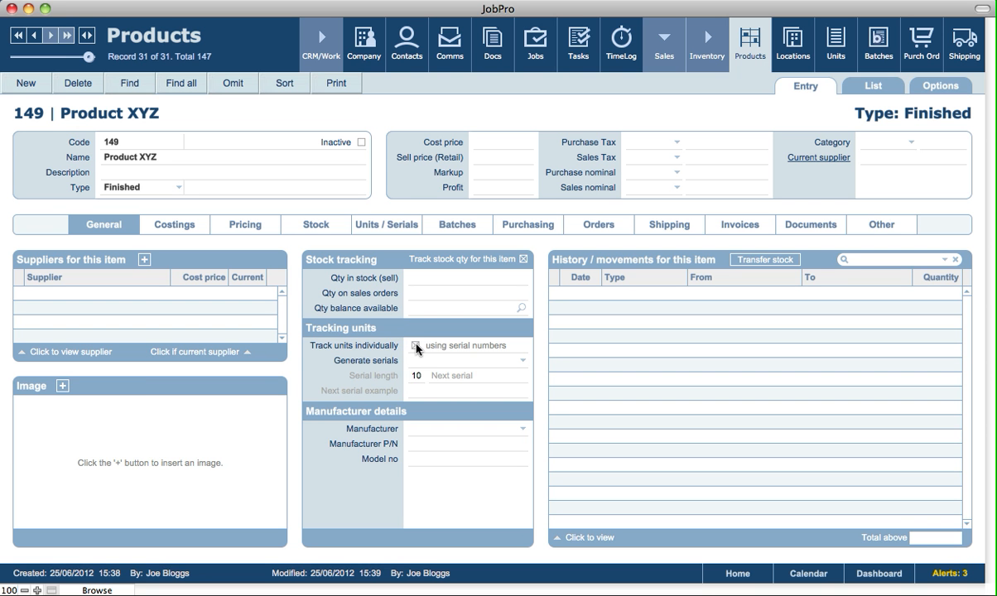
click(415, 347)
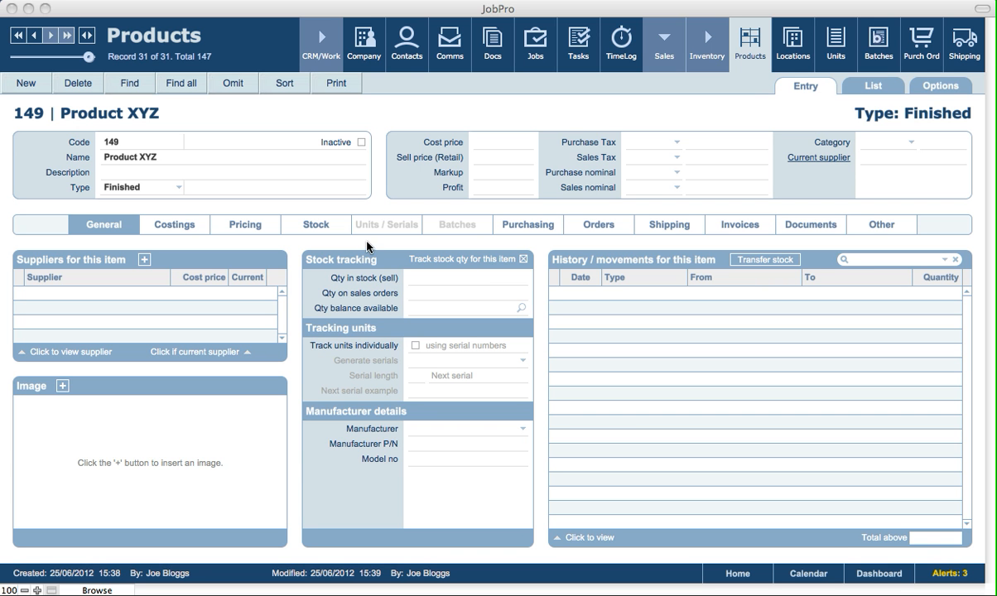
click(343, 229)
click(415, 345)
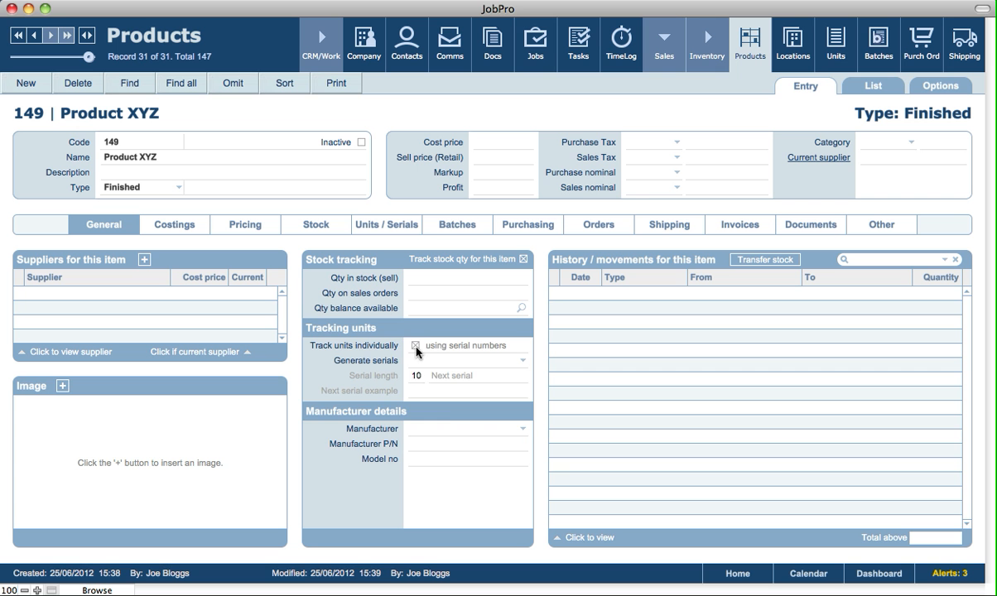
click(424, 361)
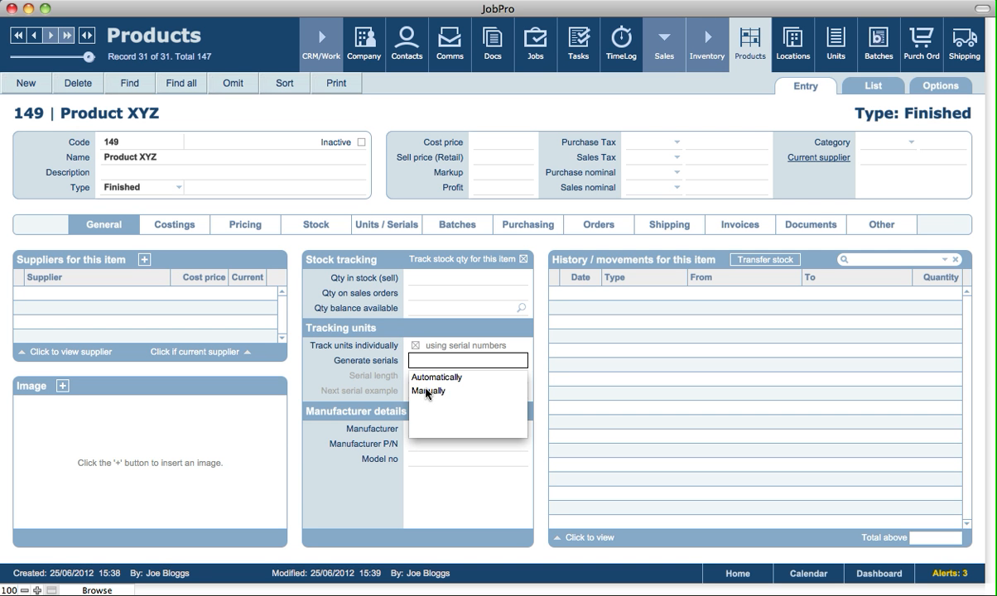
click(426, 391)
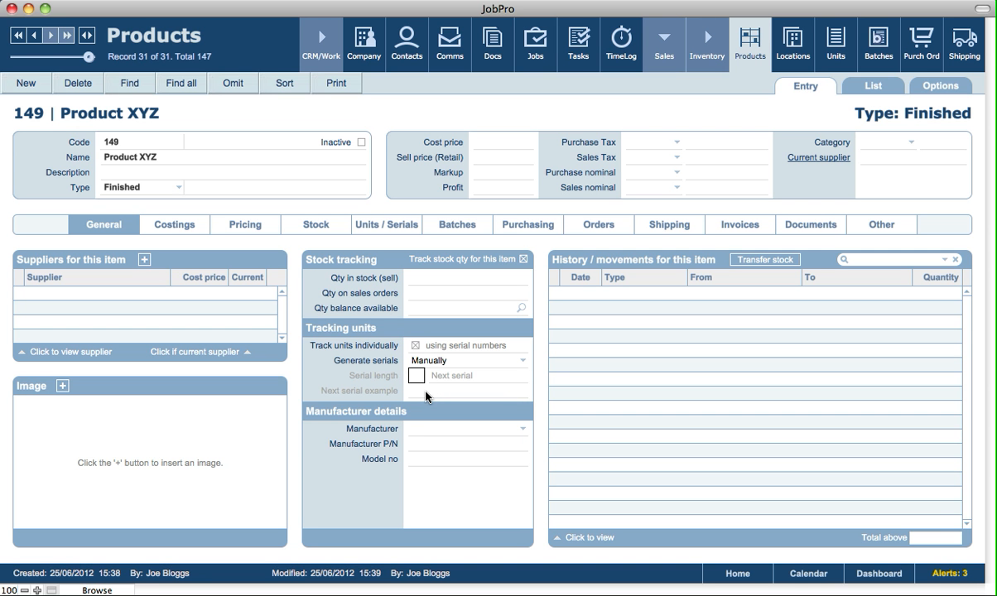
click(335, 250)
- Add Apple Store as a supplier in the purchasing details of Product XYZ
click(547, 231)
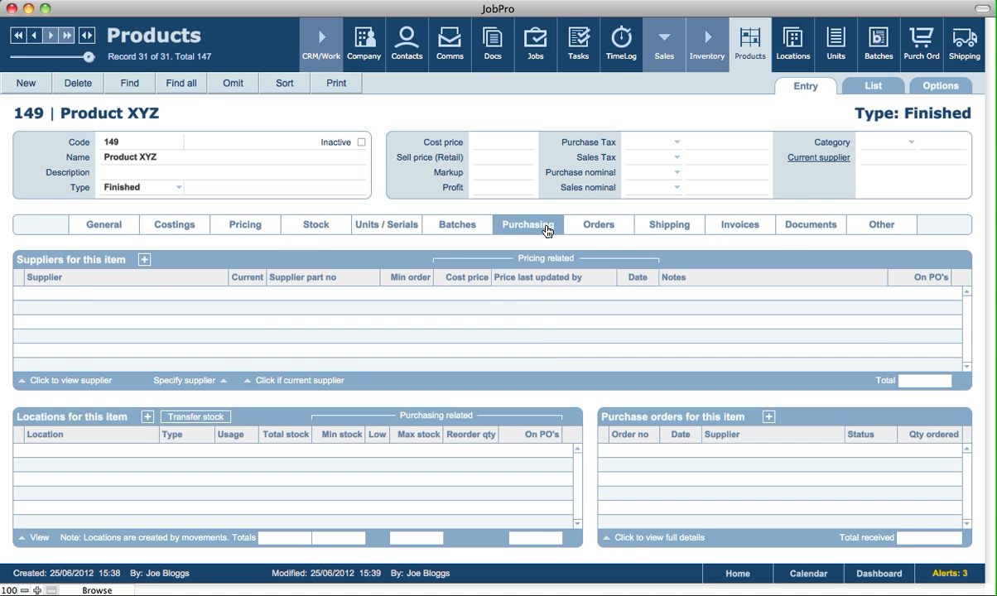
click(144, 260)
click(61, 93)
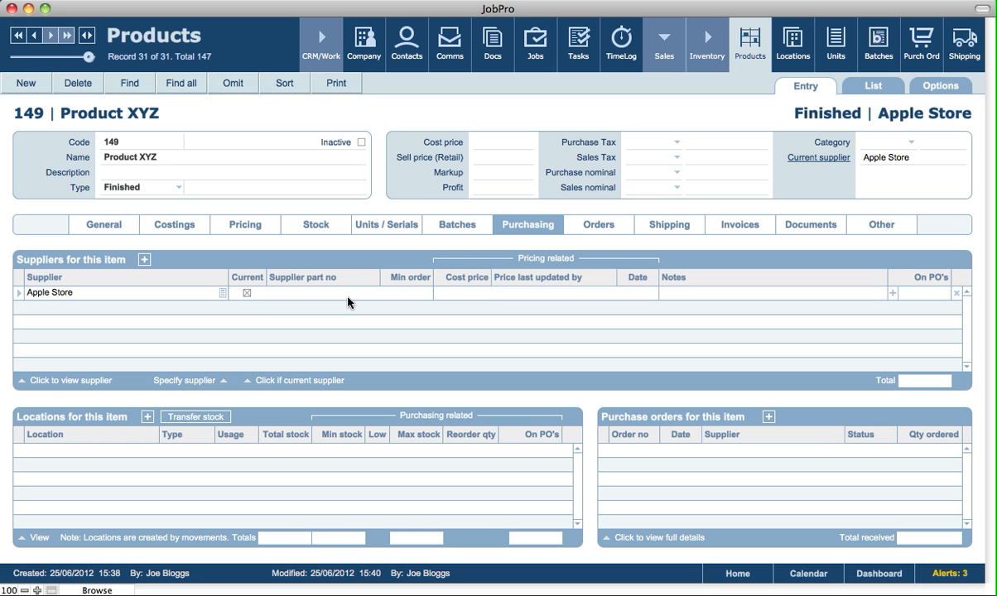
- Enter supplier part number 2343423 and a cost price of 100 for the Apple Store supplier line
click(347, 296)
text(2343423)
click(408, 287)
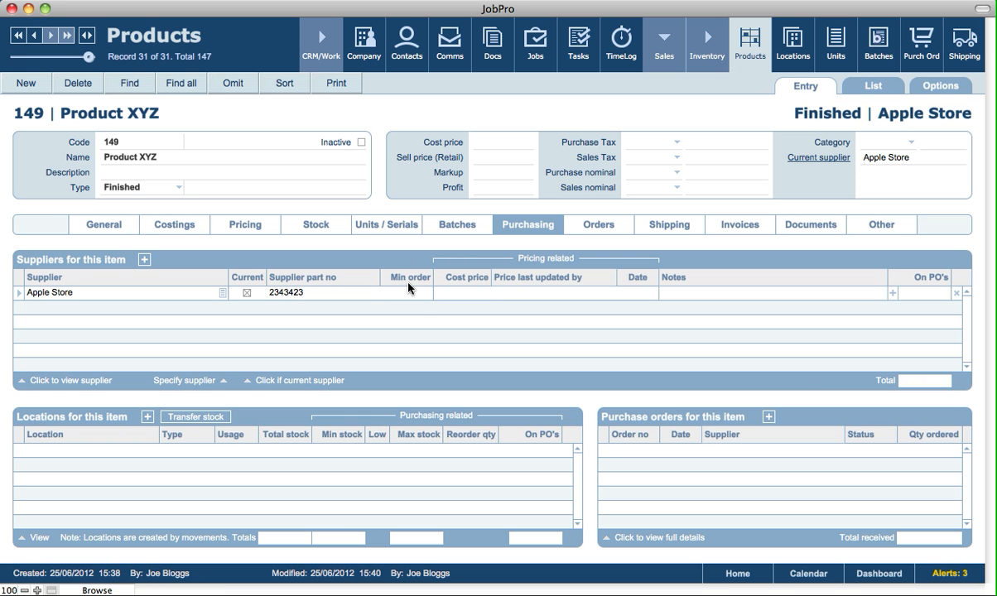
click(478, 294)
text(100)
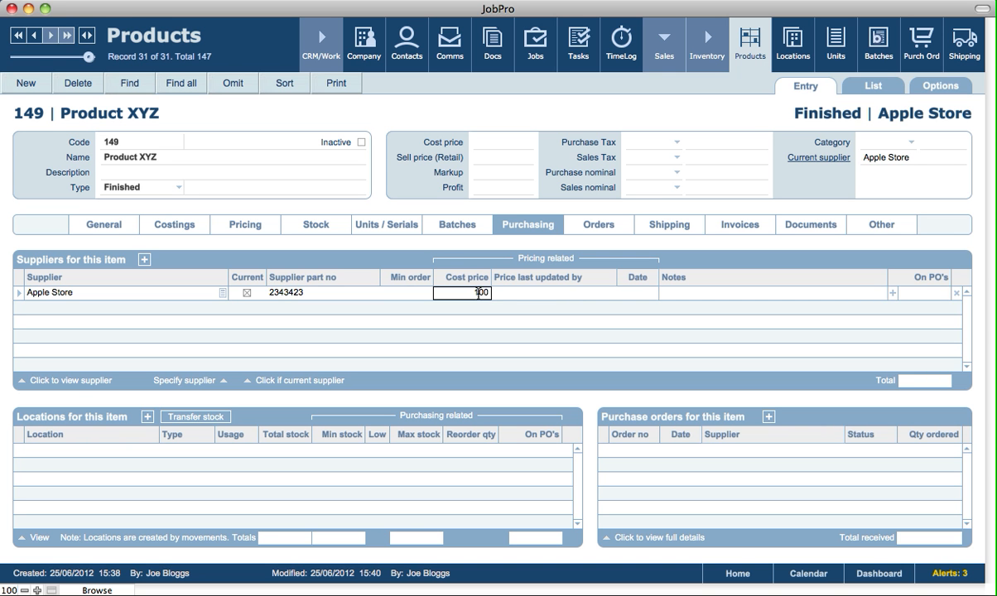
click(454, 257)
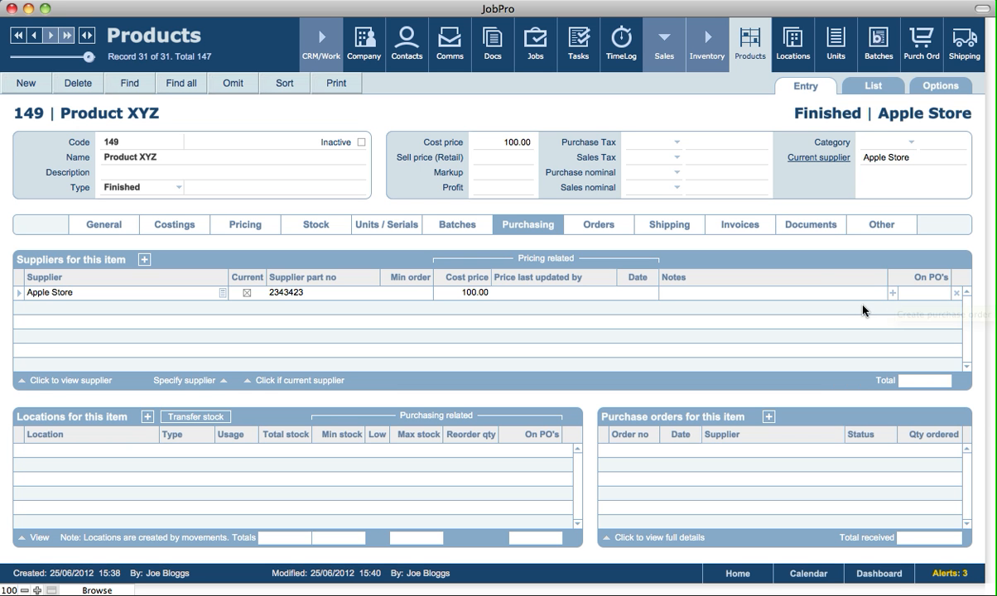
- Create a purchase order to Apple Store from the supplier line and order a quantity of 10 of Product XYZ
click(892, 294)
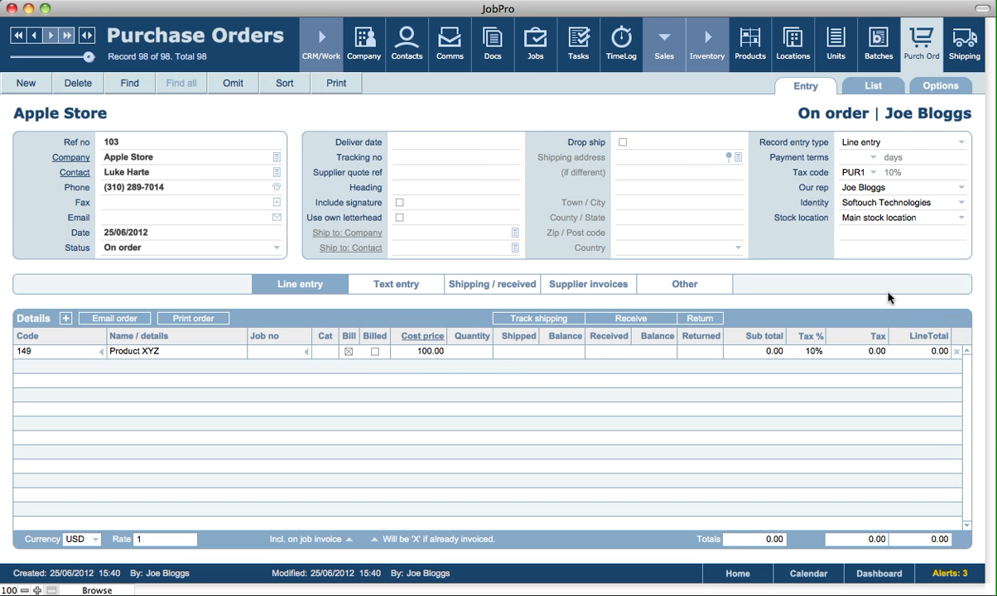
click(478, 354)
text(10)
click(455, 307)
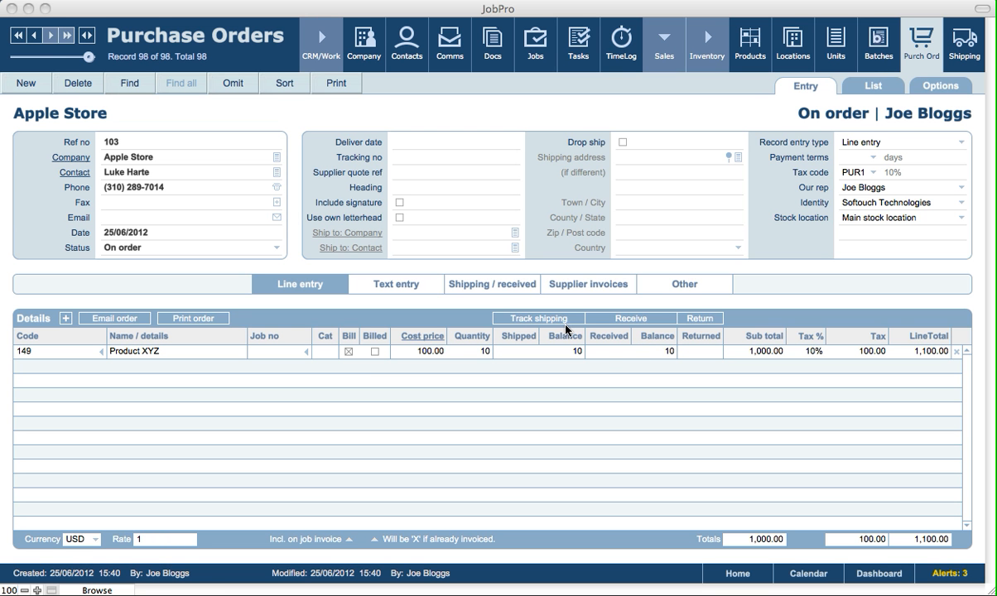
click(612, 350)
click(612, 351)
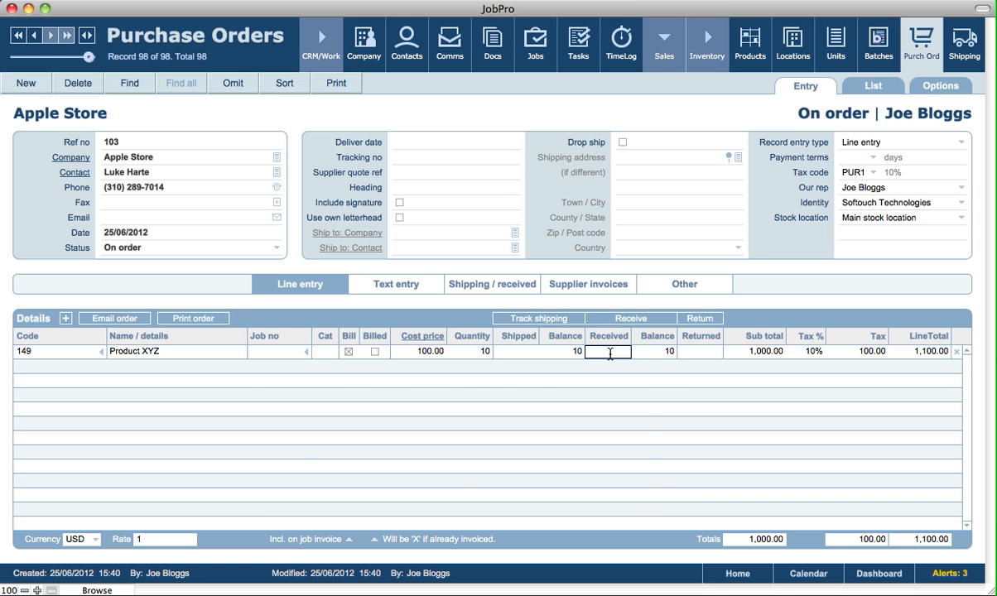
drag(507, 339, 536, 405)
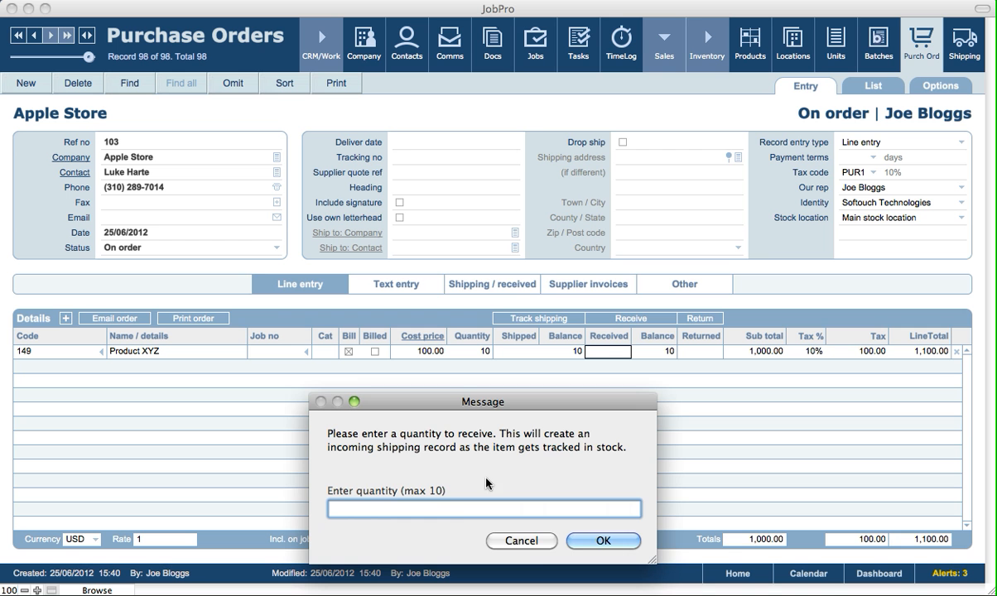
click(522, 541)
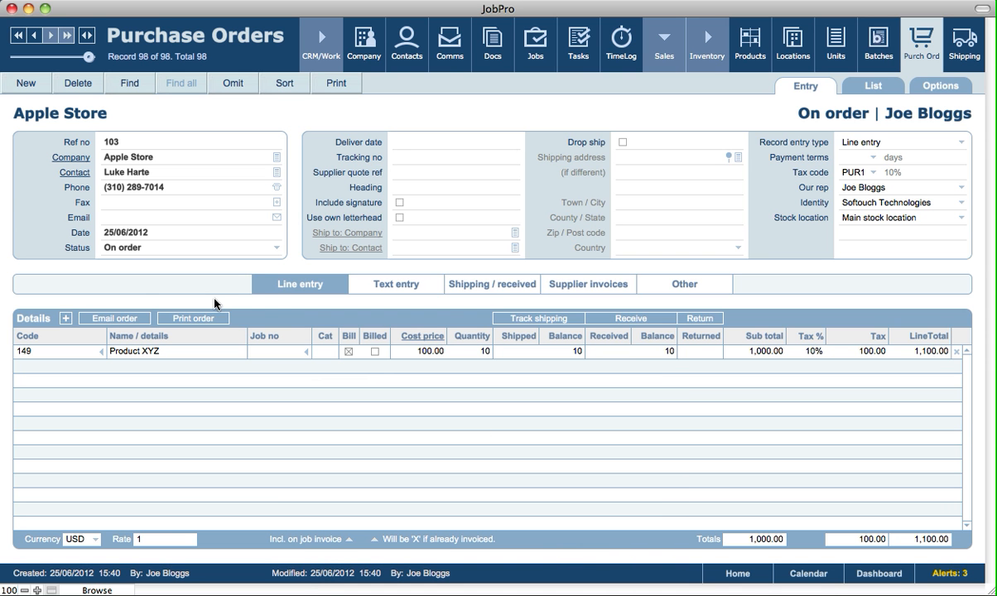
- Set the Apple Store purchase order's status to Received and proceed to serial number entry
click(130, 249)
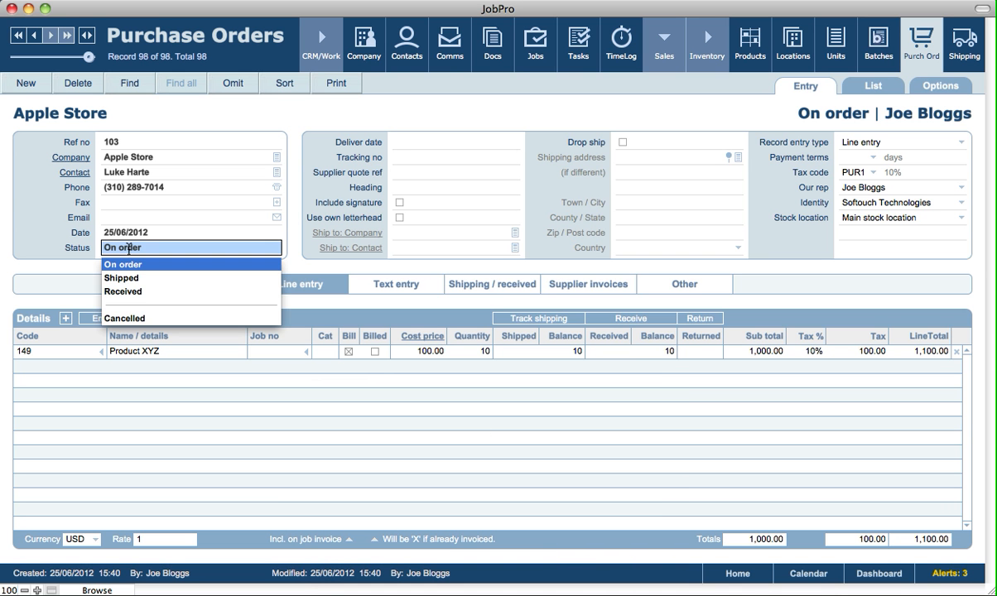
click(124, 291)
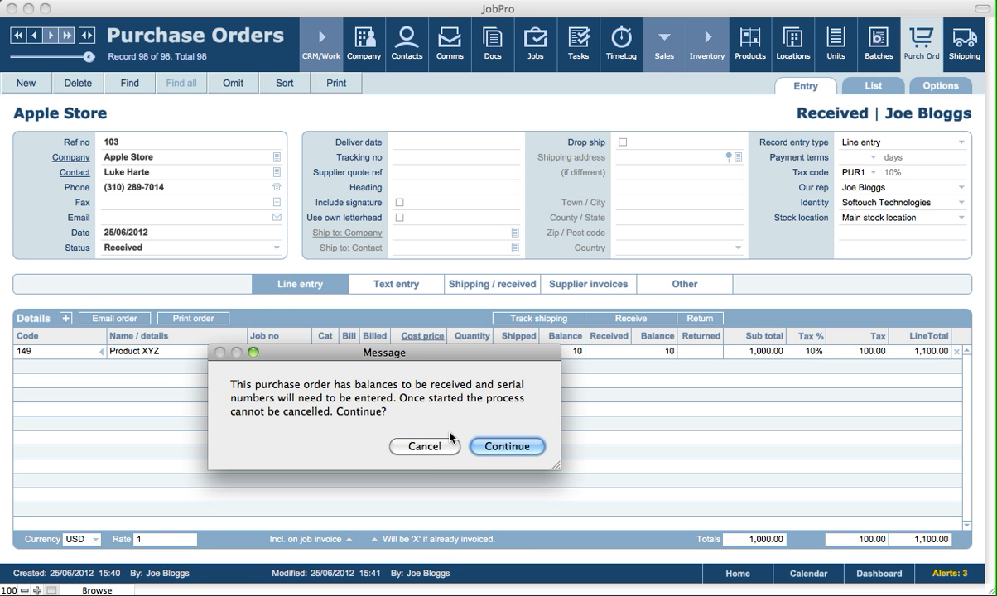
click(500, 447)
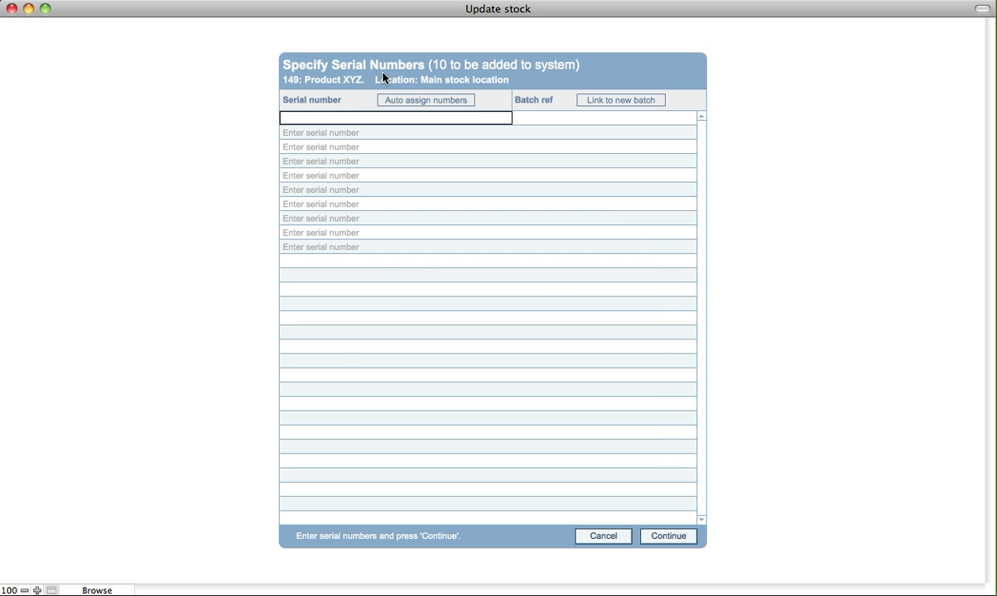
click(391, 99)
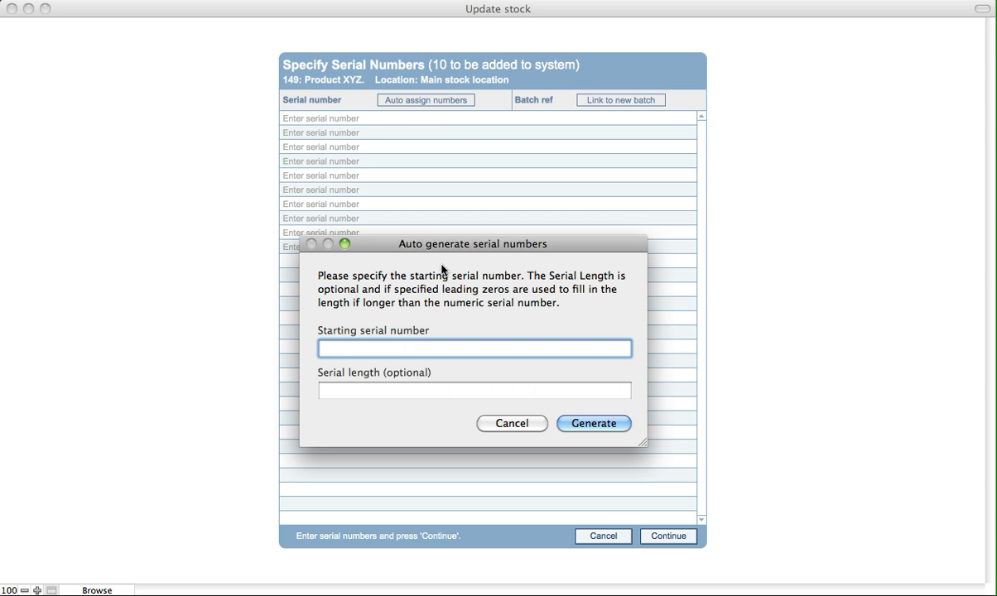
text(2345234234234)
click(381, 392)
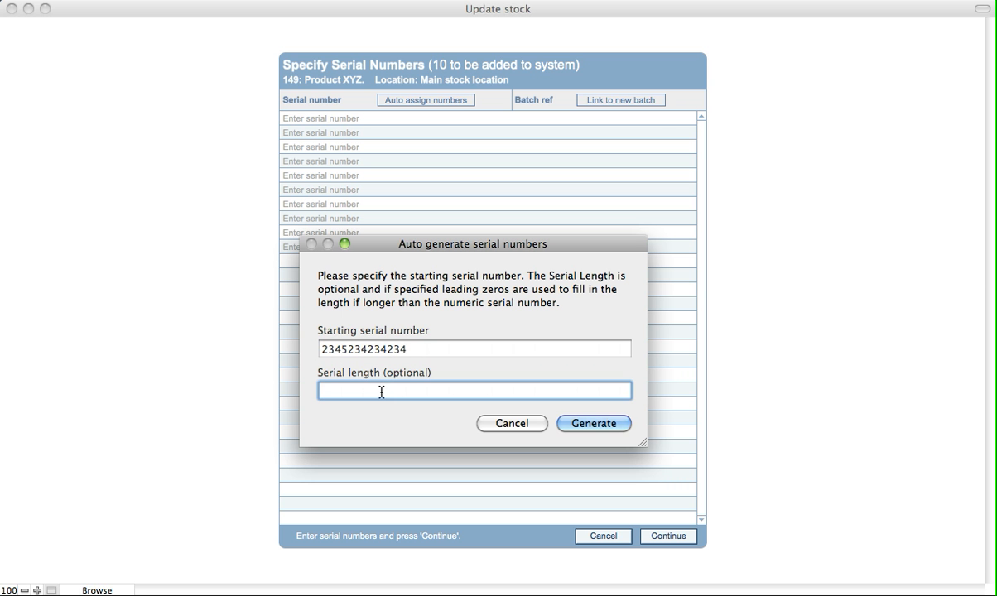
text(10)
click(577, 424)
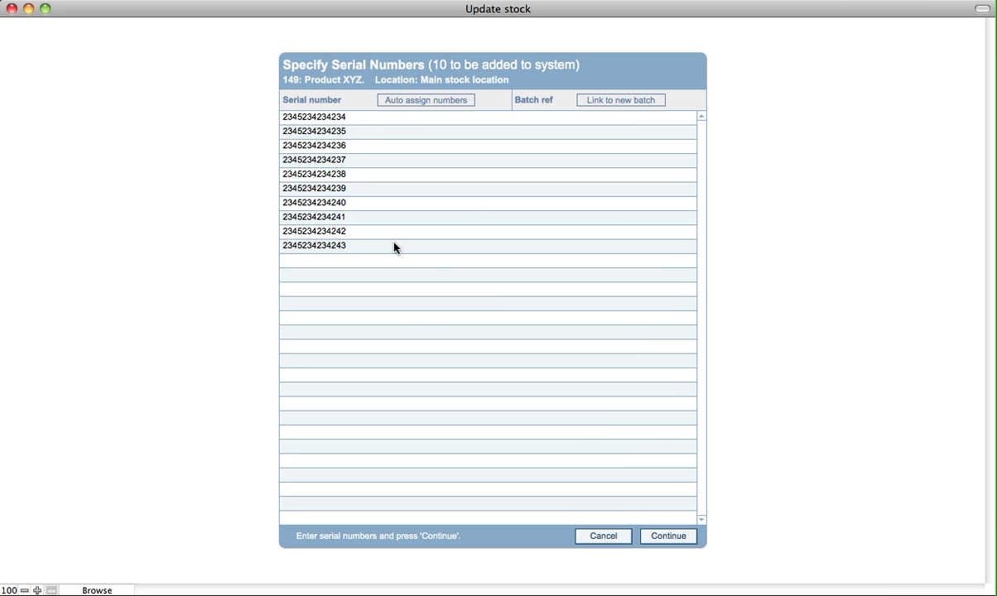
click(663, 539)
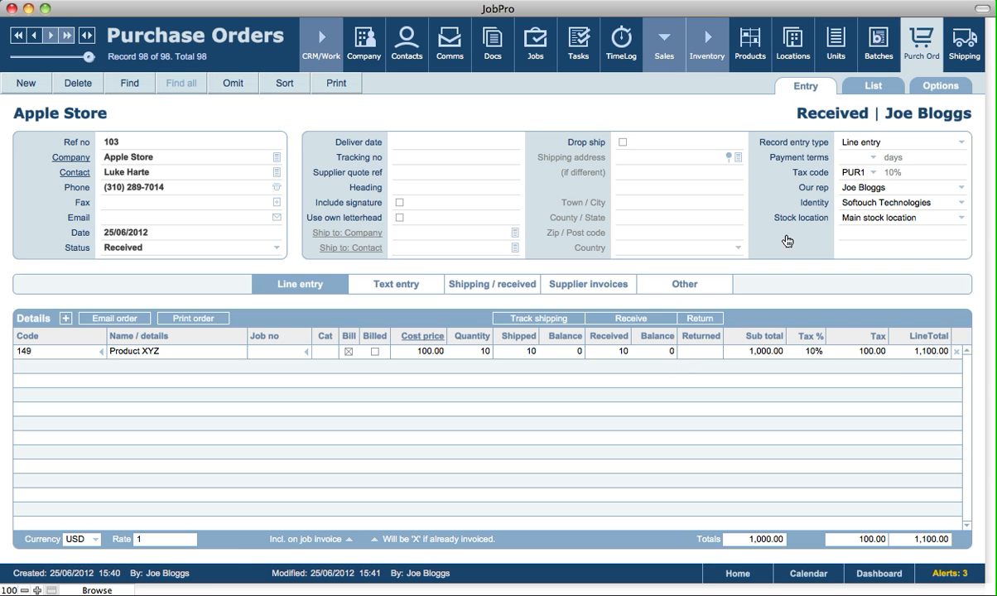
- Examine Product XYZ's stock tracking details, movement history, stock breakdown and the locations available for filtering the breakdown
click(655, 118)
click(748, 57)
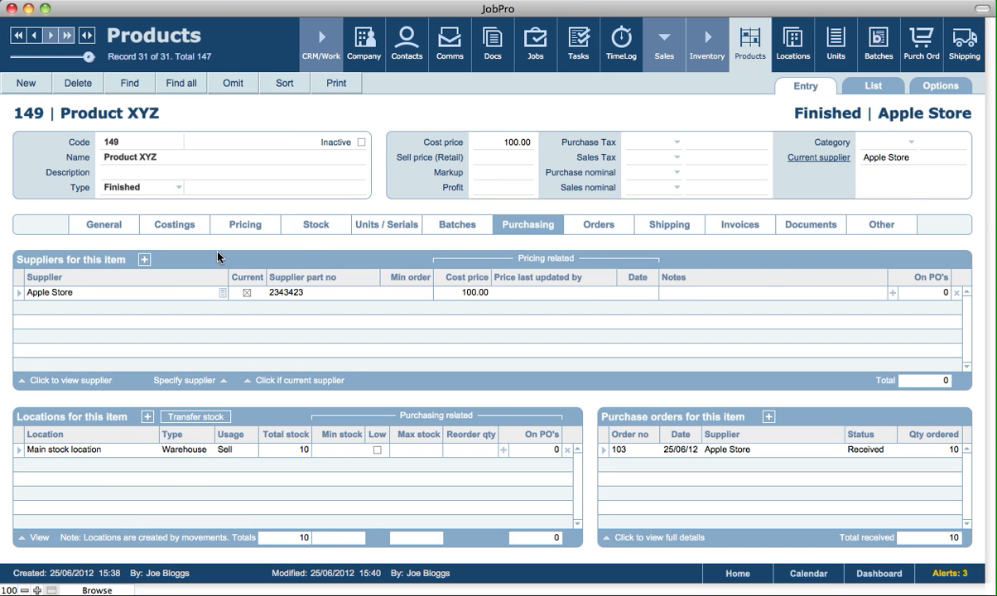
click(130, 232)
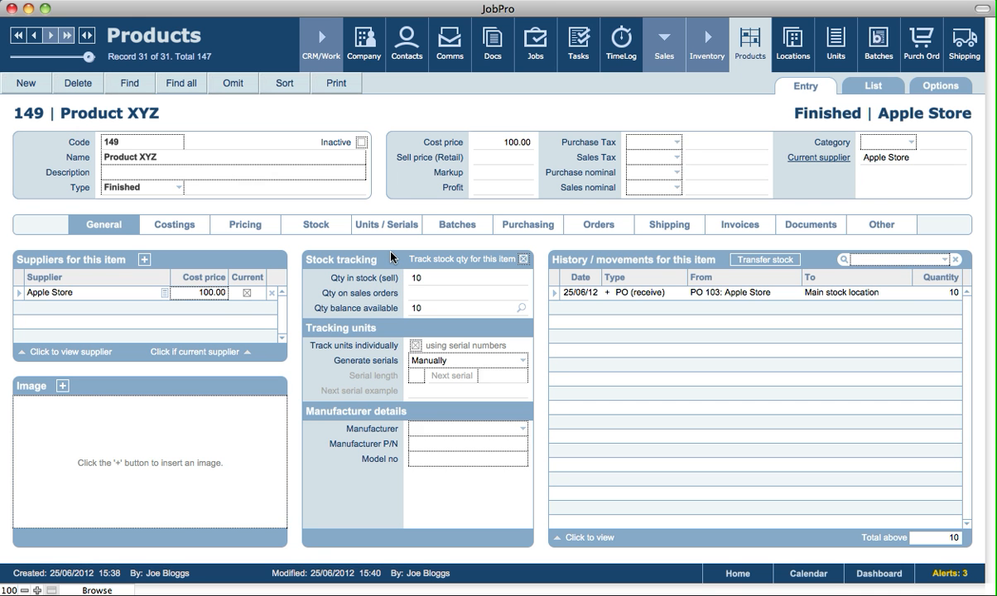
click(312, 229)
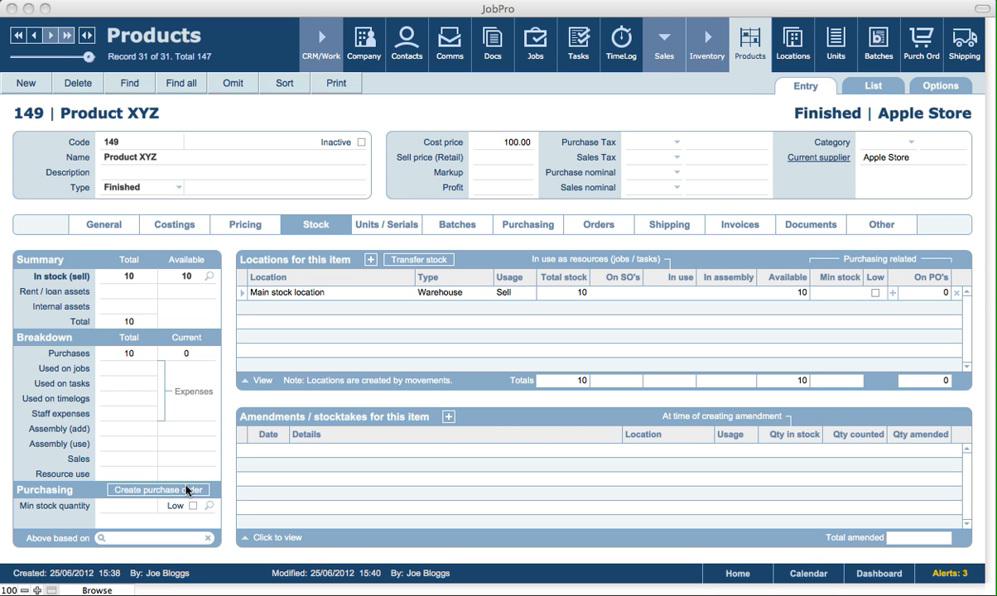
click(168, 538)
click(168, 539)
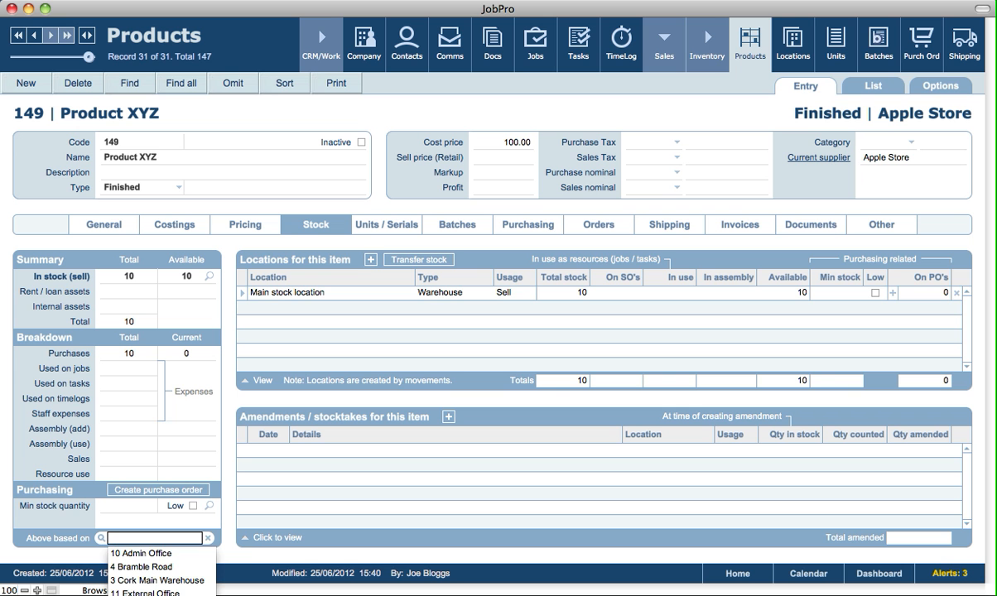
click(251, 555)
click(252, 556)
click(252, 556)
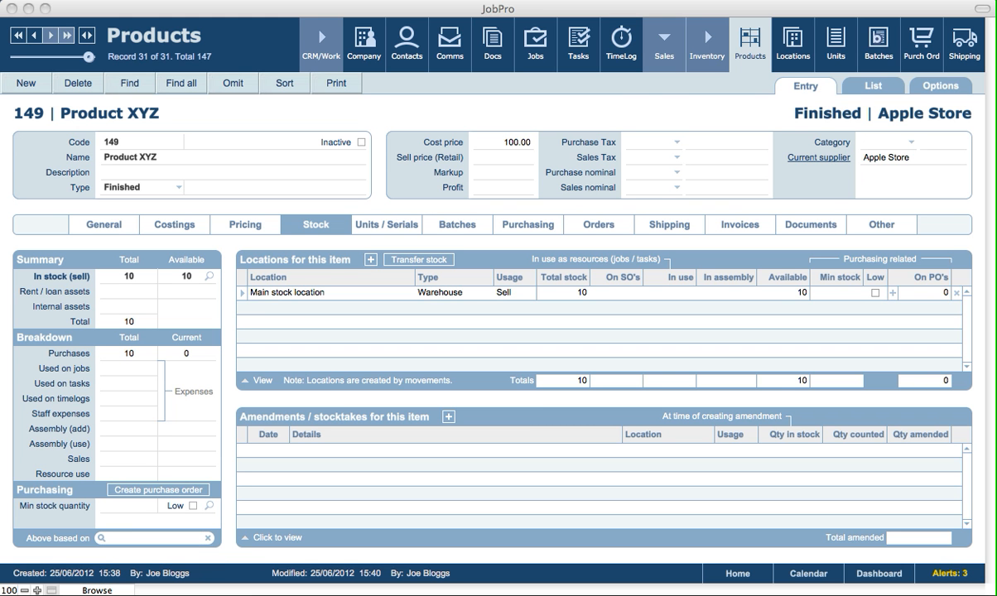
- Preview the printout of Product XYZ's purchase order receipt movement with serial numbers and barcodes, and return to the product
click(101, 226)
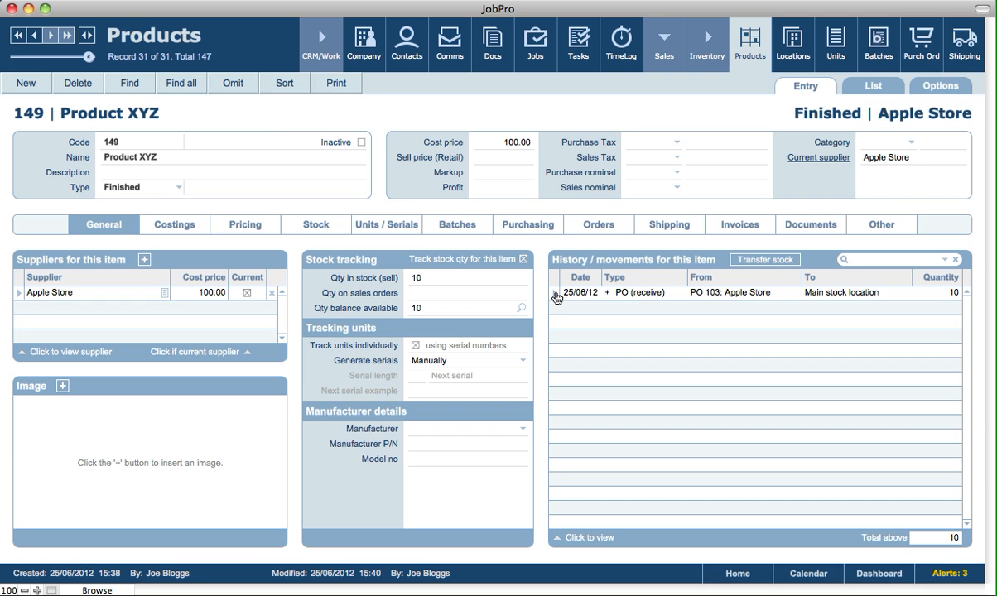
click(556, 296)
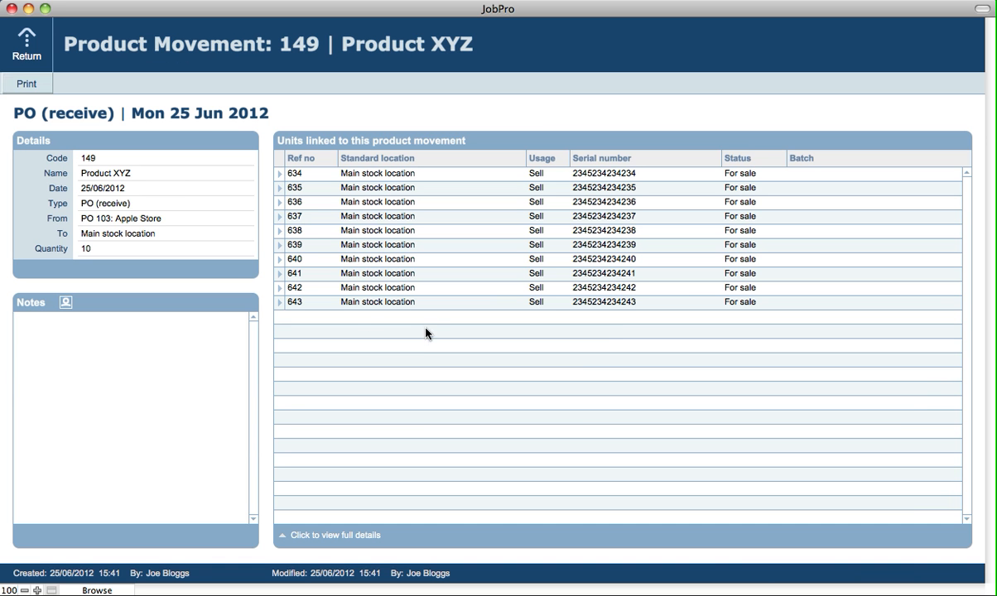
click(29, 85)
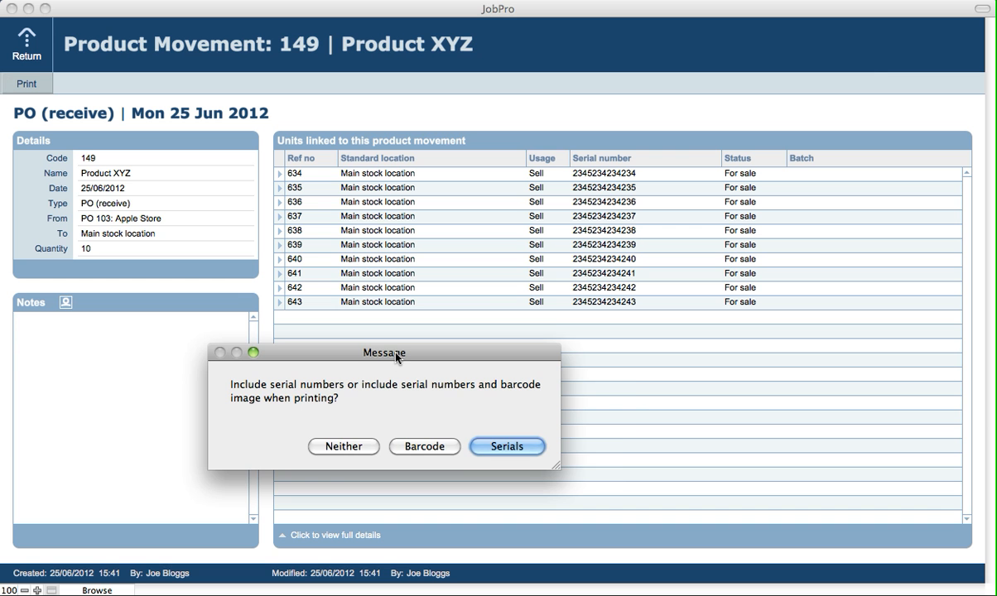
drag(397, 357, 447, 351)
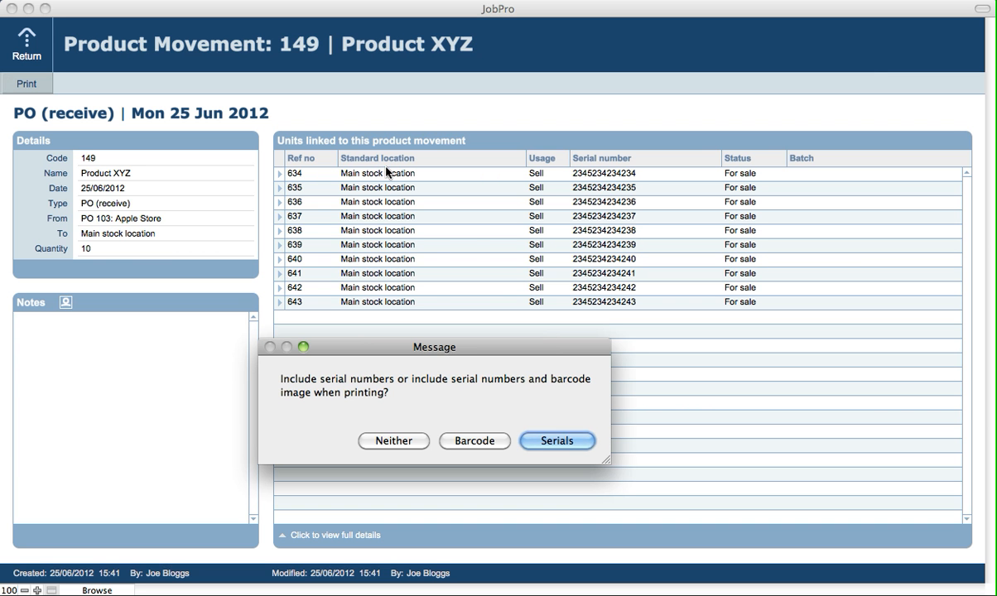
click(476, 444)
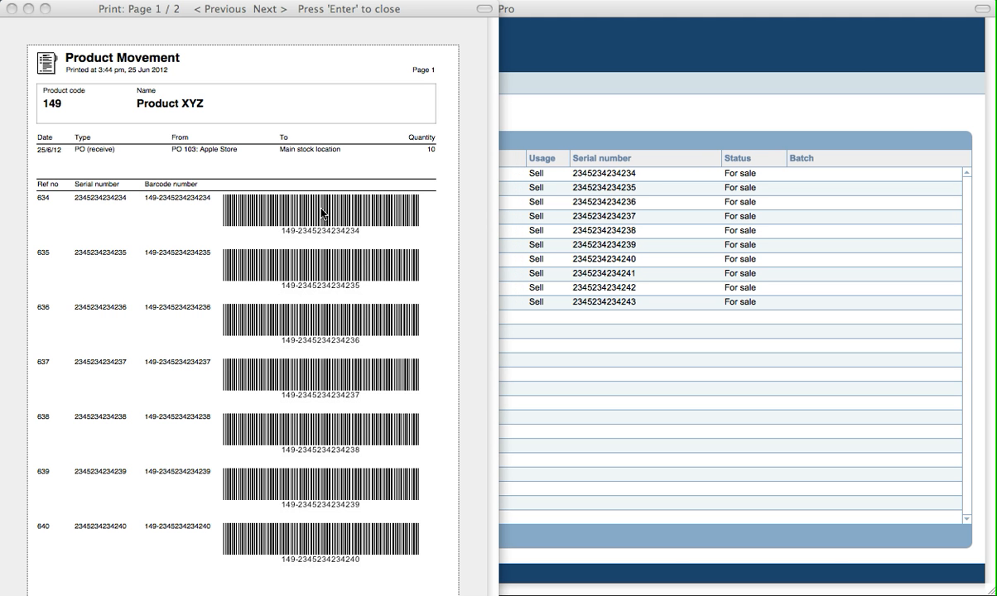
click(230, 33)
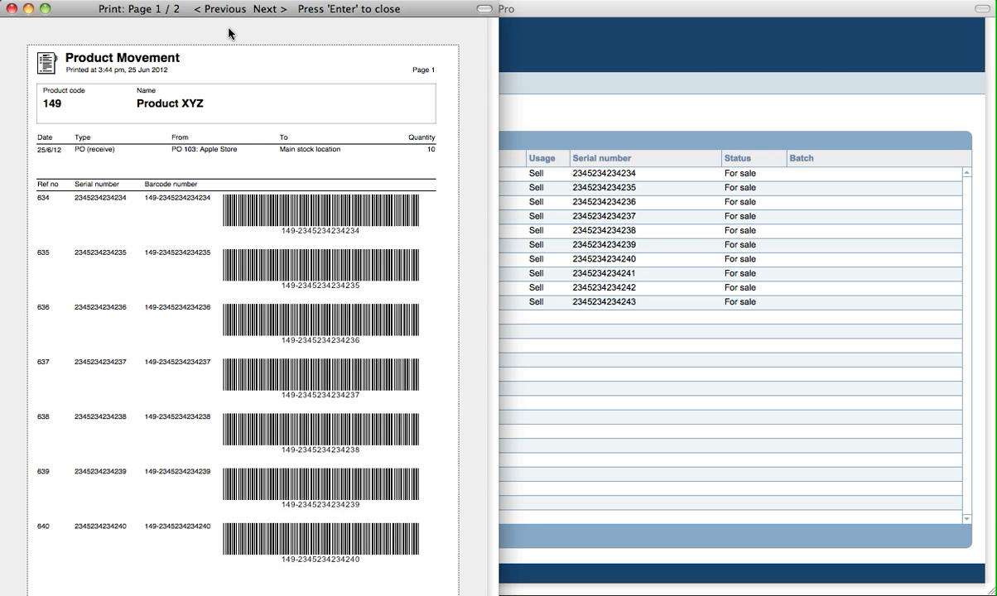
key(Return)
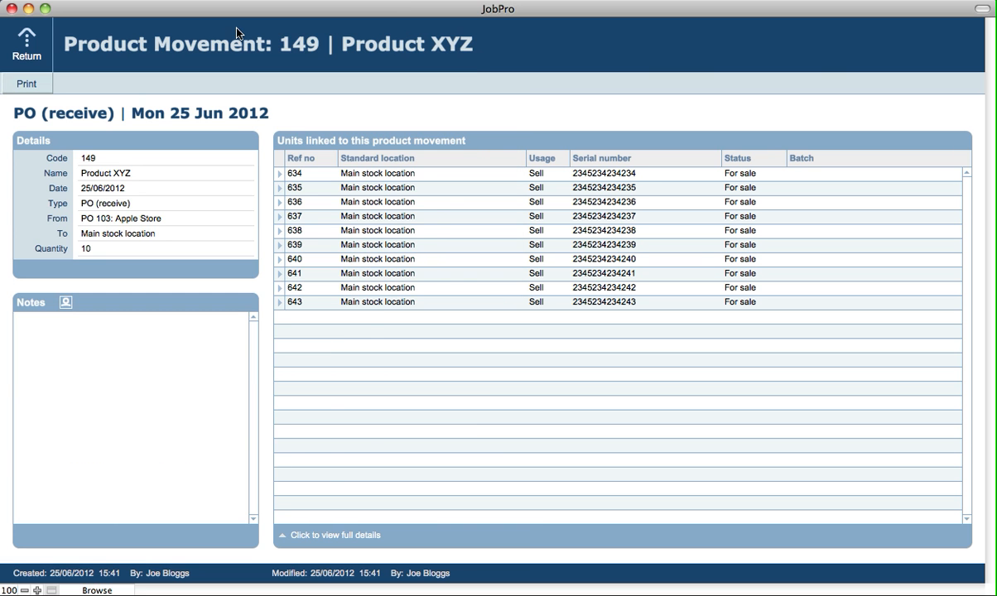
click(25, 55)
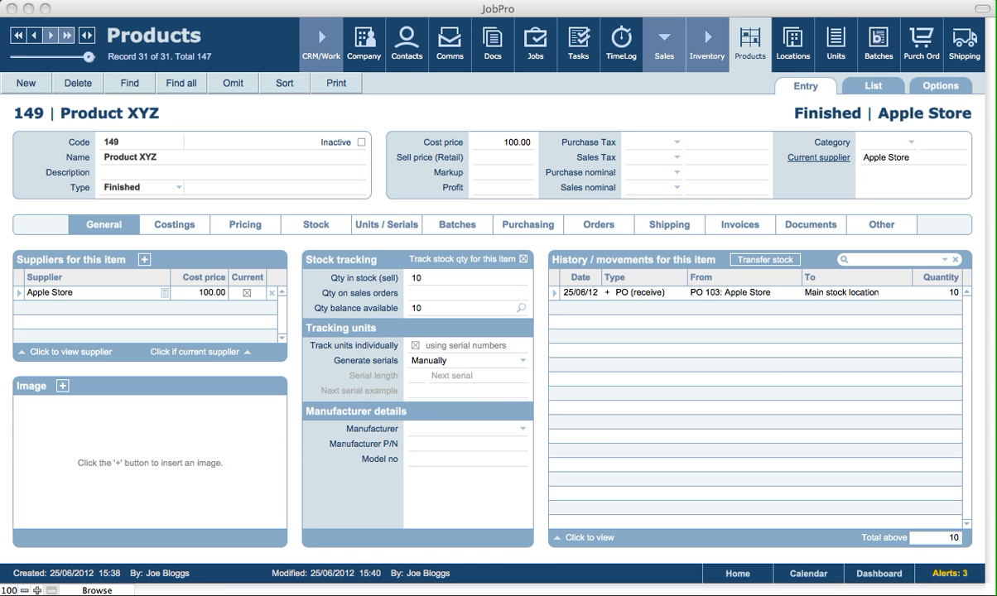
- Examine the stock held at Main stock location from Product XYZ's stock details, and return to the product
click(460, 118)
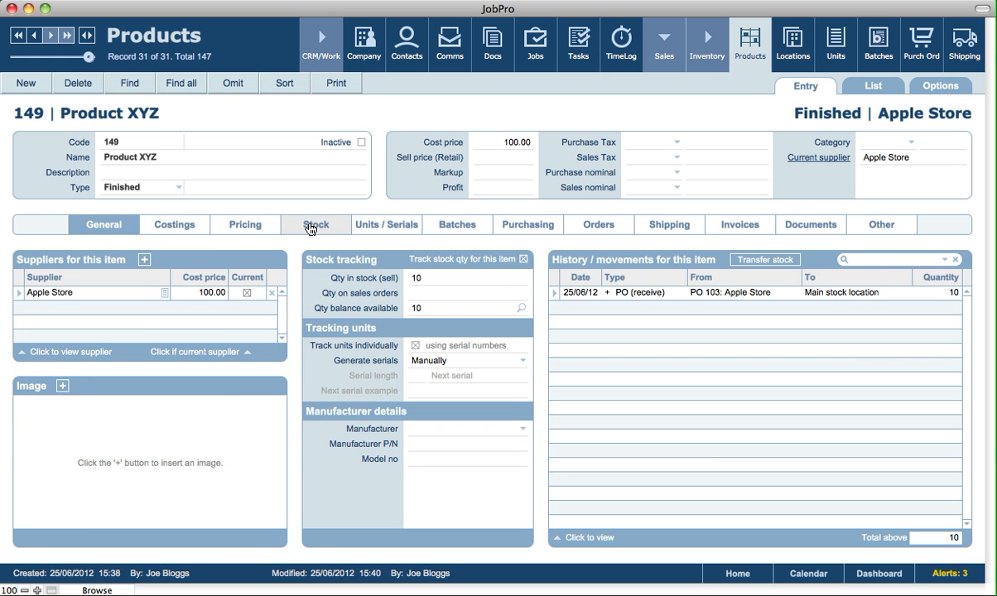
click(311, 230)
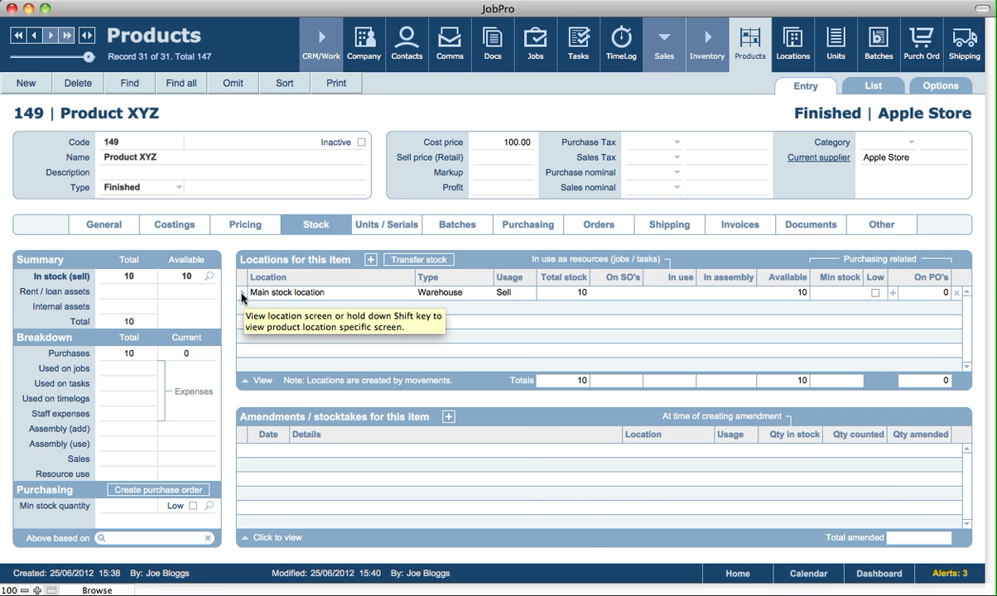
click(244, 295)
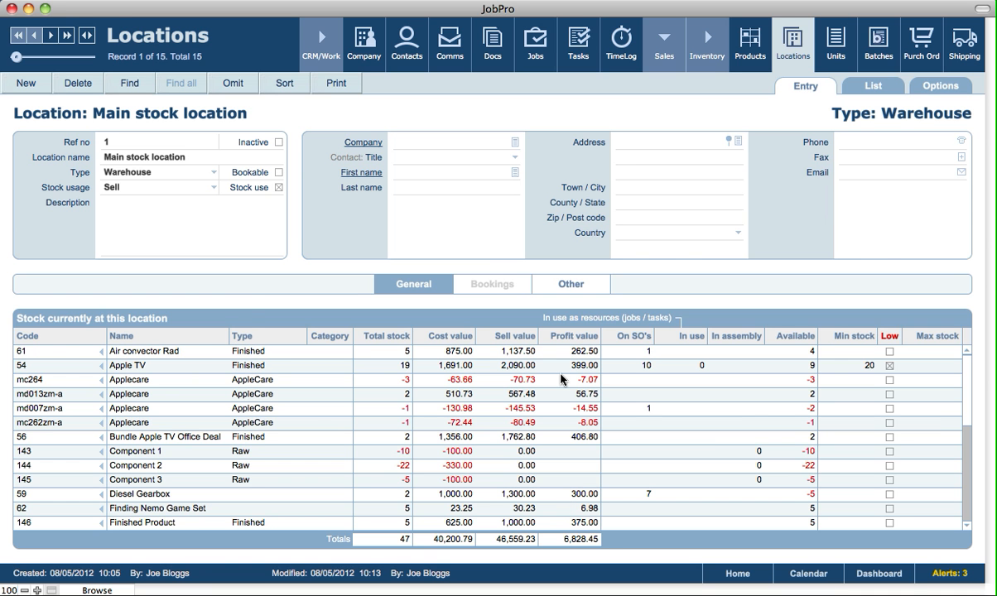
click(754, 56)
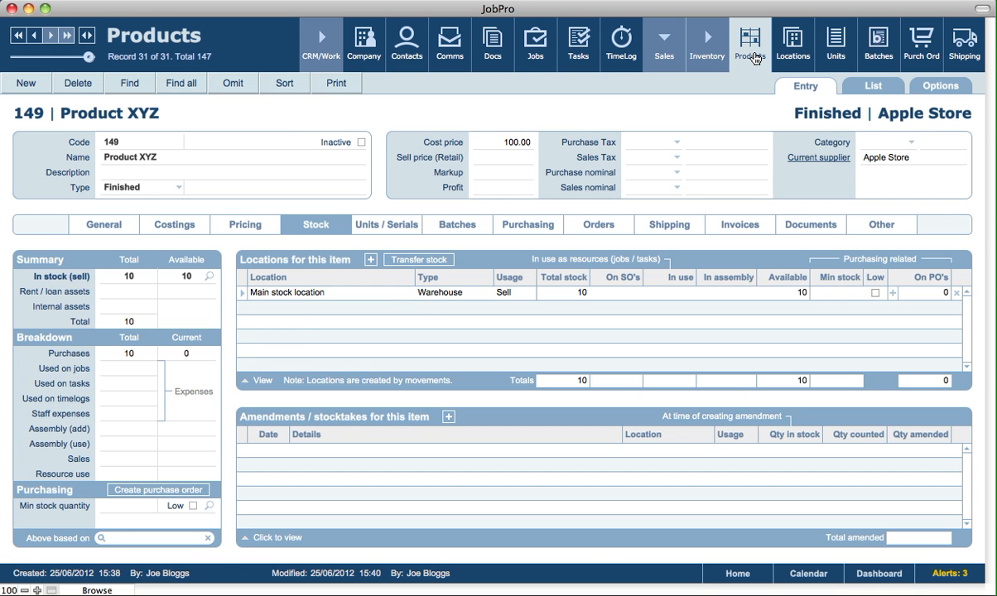
- Examine Product XYZ's stock sync figures for Main stock location and the sync options available for products
click(242, 295)
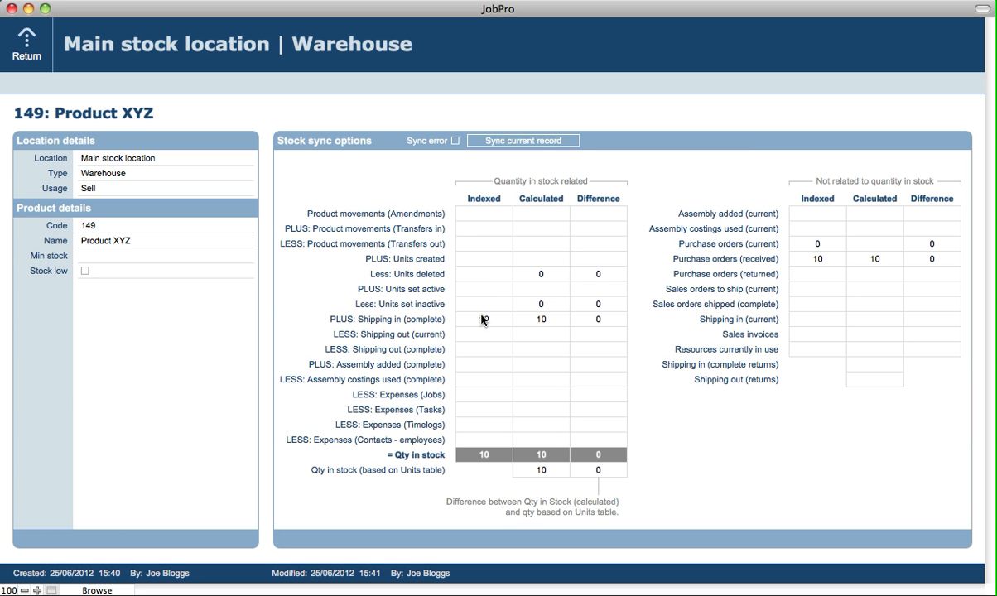
click(527, 186)
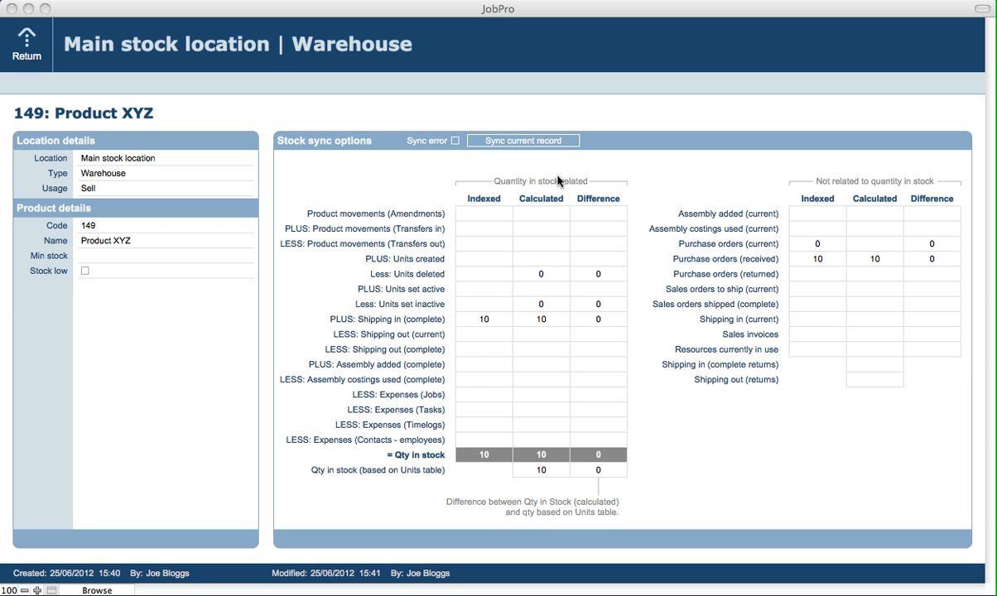
click(510, 157)
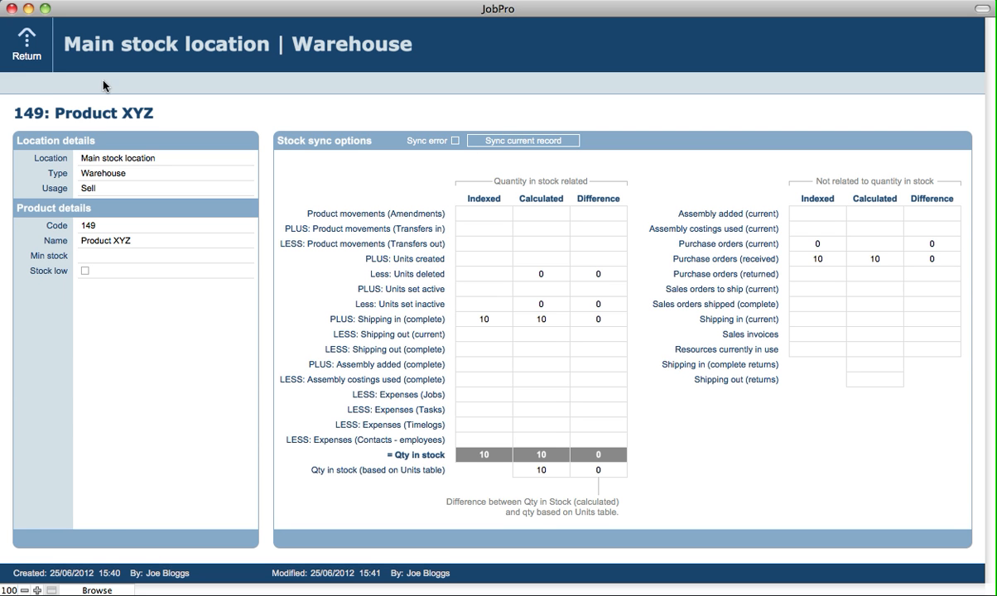
click(23, 51)
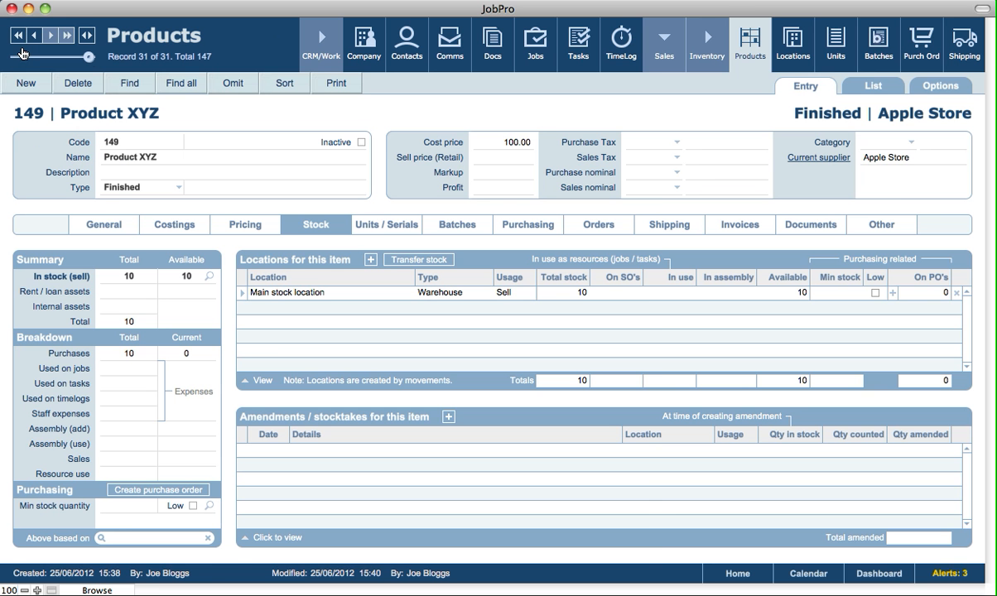
click(957, 97)
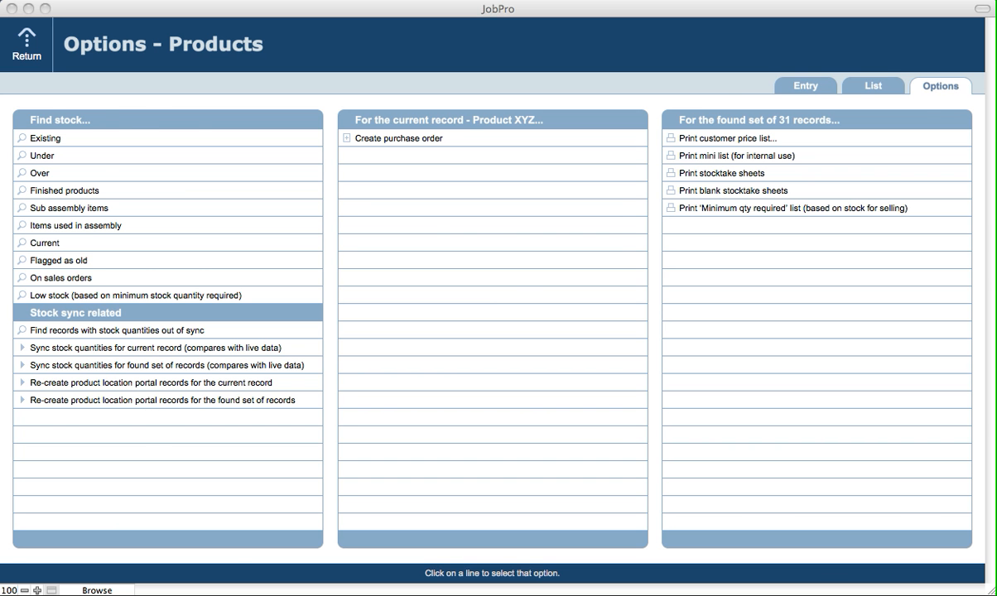
click(803, 85)
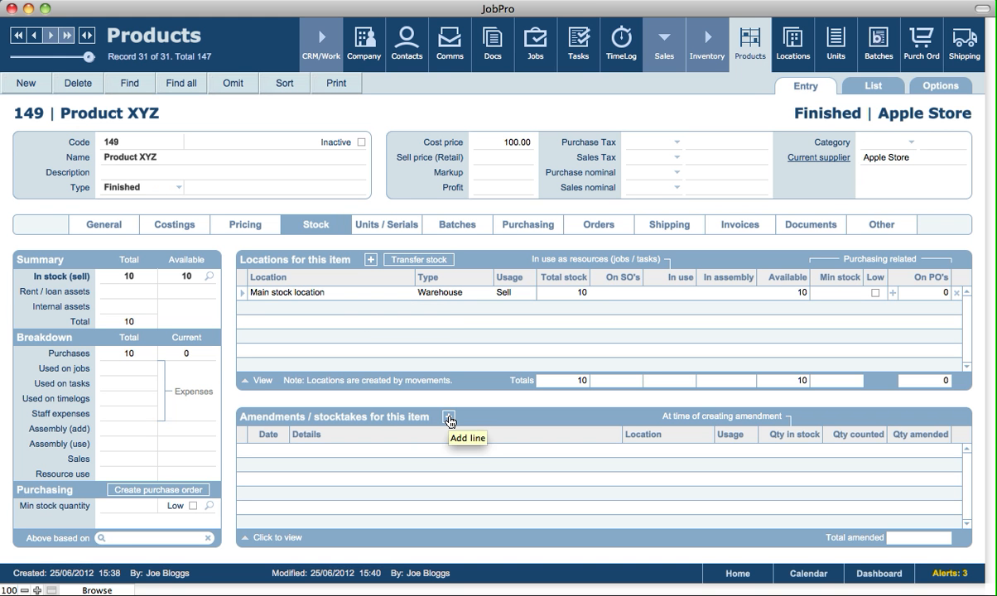
- Add a stocktake amendment for Product XYZ at Cork Main Warehouse with a counted quantity of 5
click(449, 418)
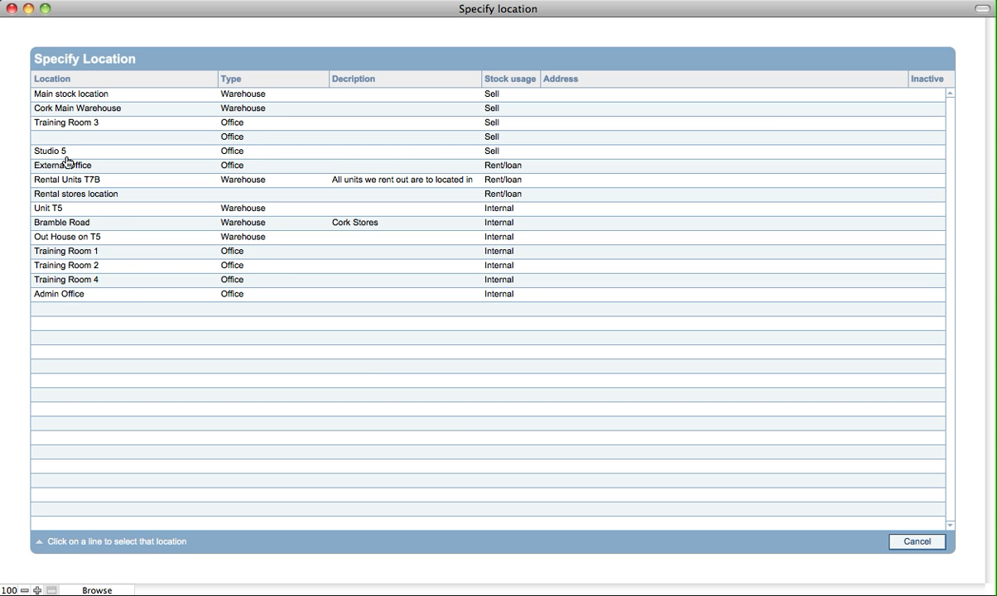
click(72, 112)
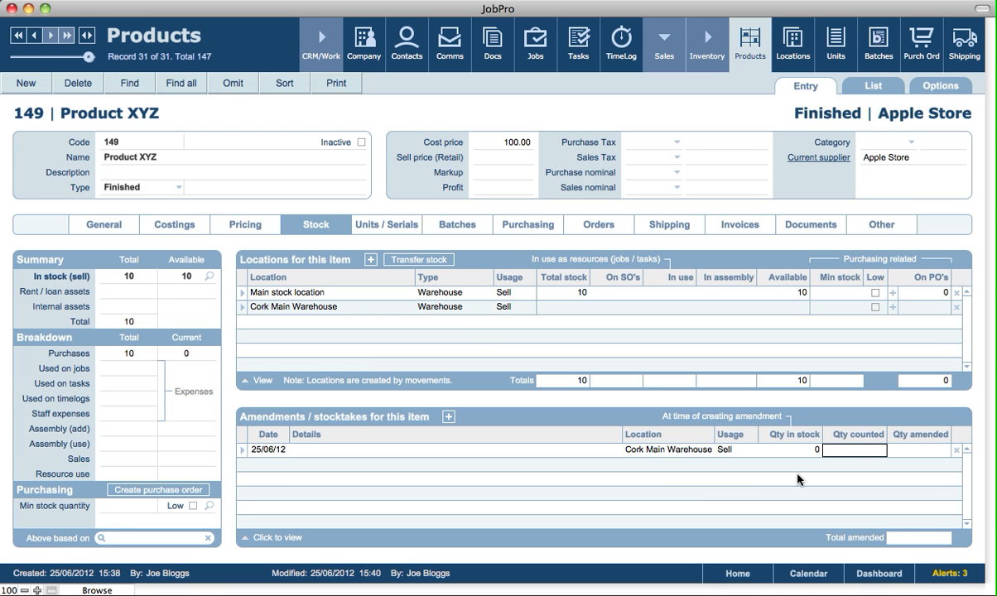
click(862, 452)
text(5)
key(Tab)
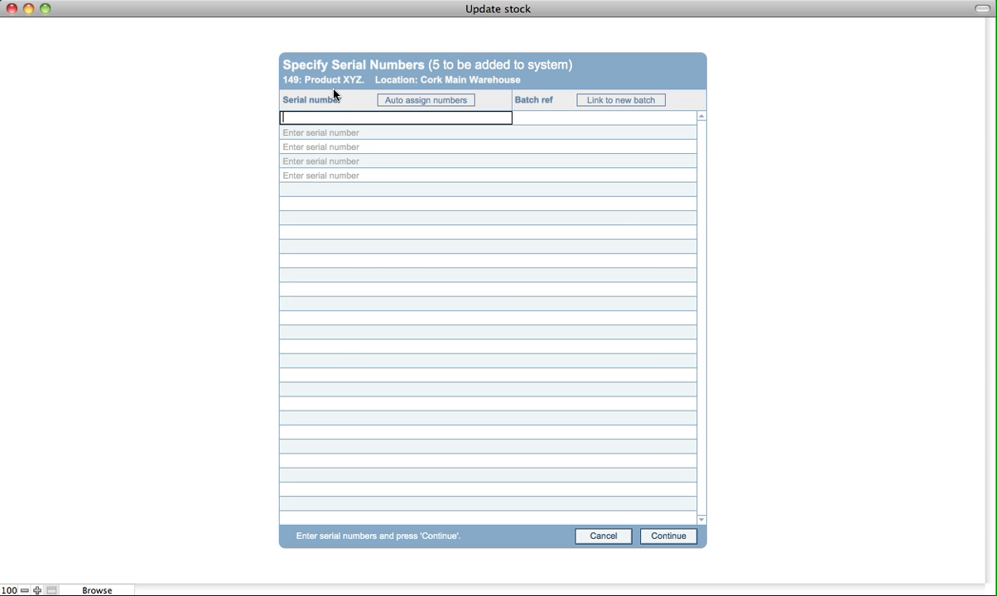
- Auto-assign the five new units' serial numbers starting from 345345345 with a serial length of 12, and complete the stock update
click(418, 100)
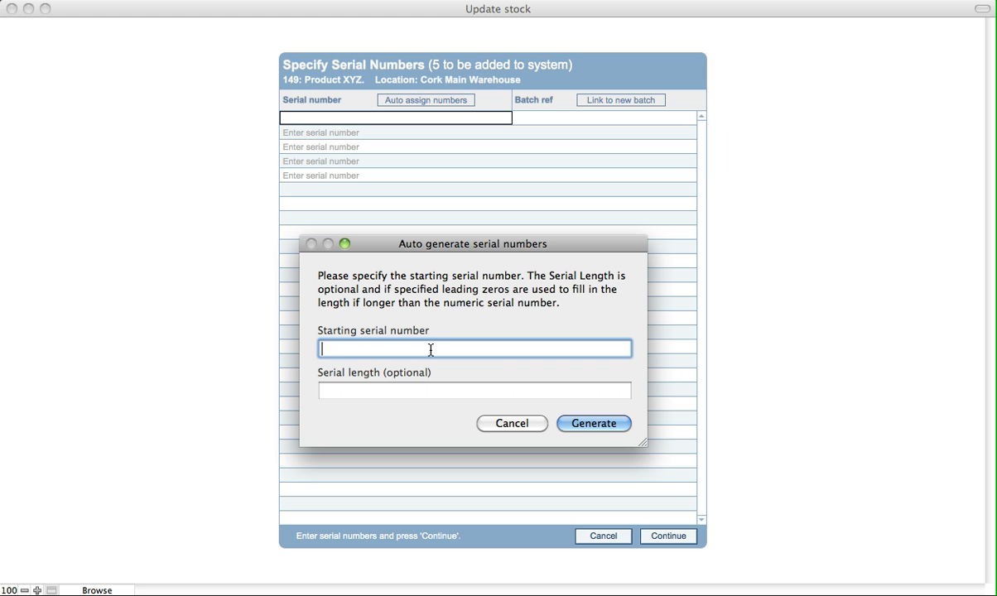
text(345345345)
click(392, 394)
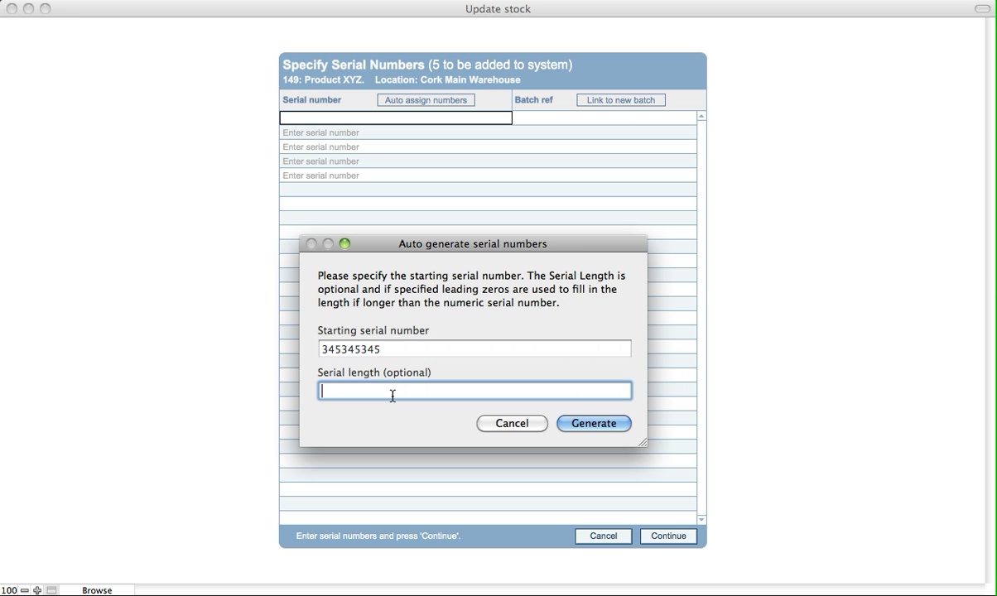
text(12)
click(602, 426)
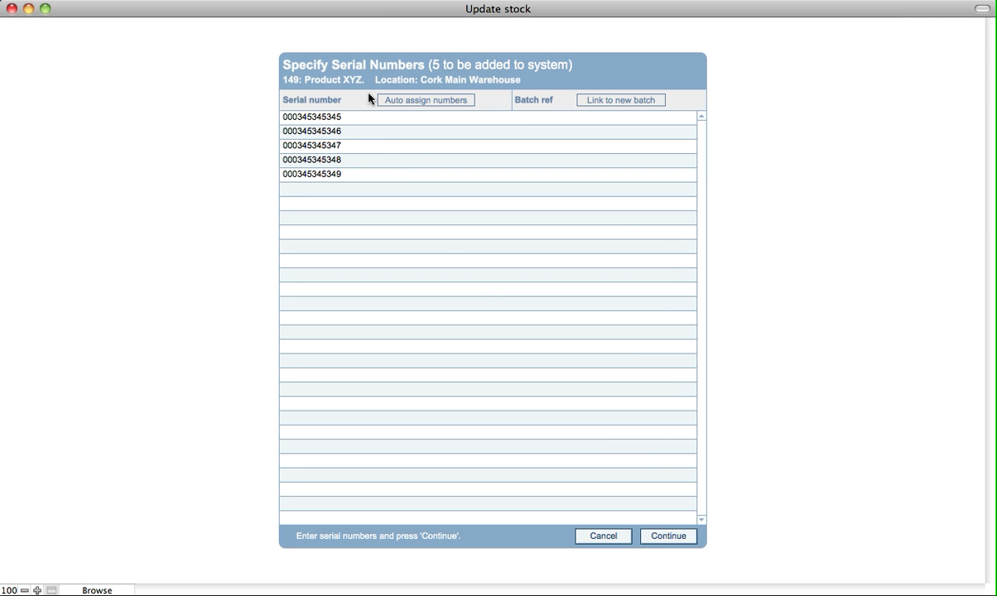
click(667, 537)
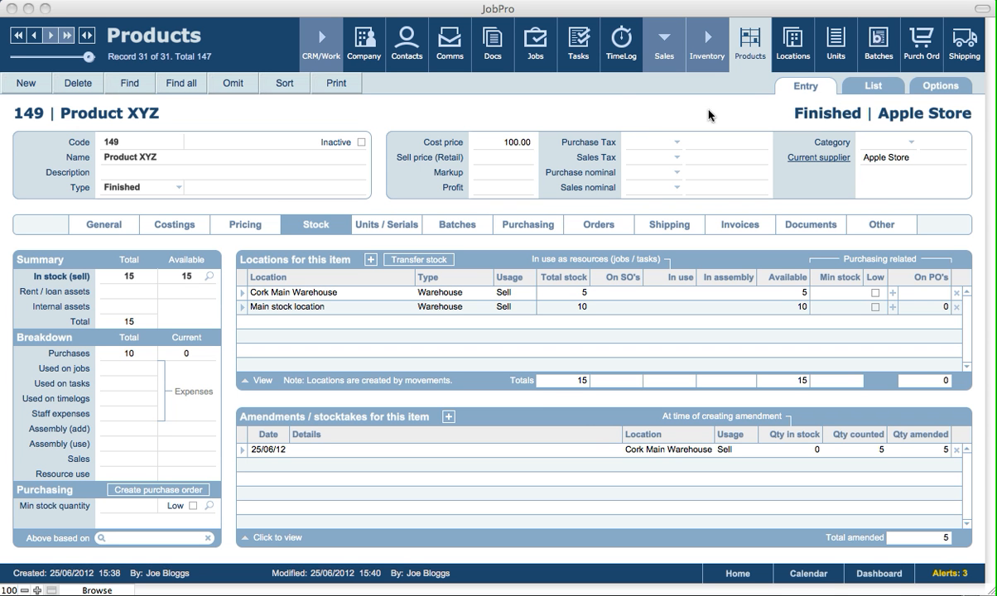
- Transfer 3 units of Product XYZ from Main stock location to Cork Main Warehouse, choosing the units with ref nos 634, 635 and 636
click(477, 254)
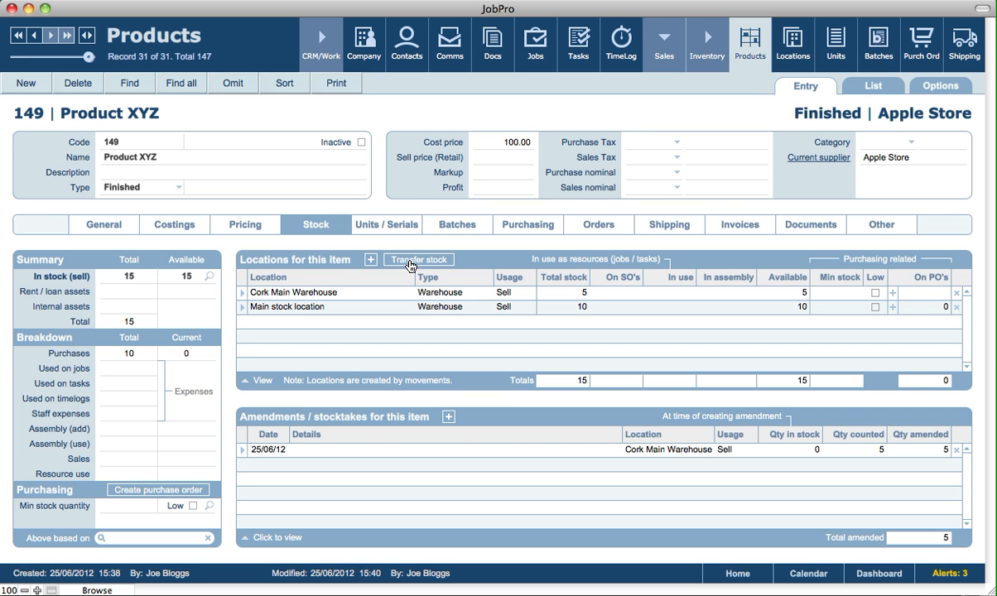
click(410, 263)
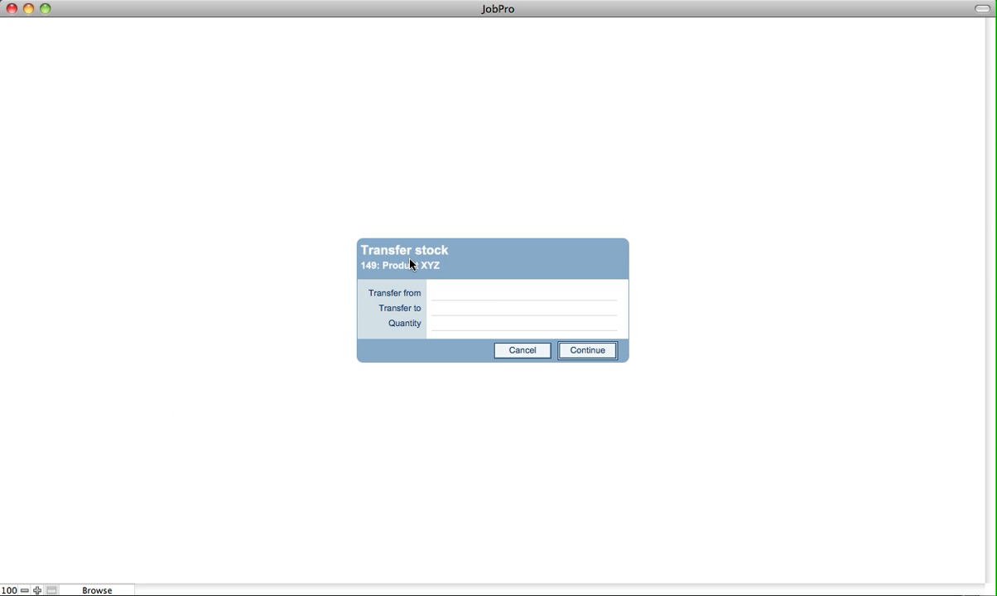
click(458, 294)
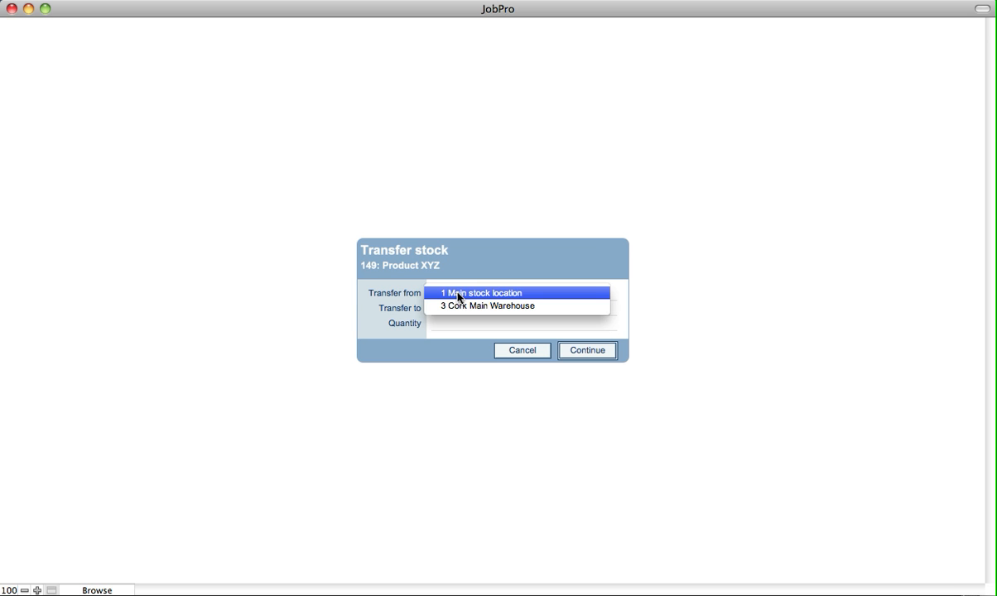
click(459, 294)
click(458, 312)
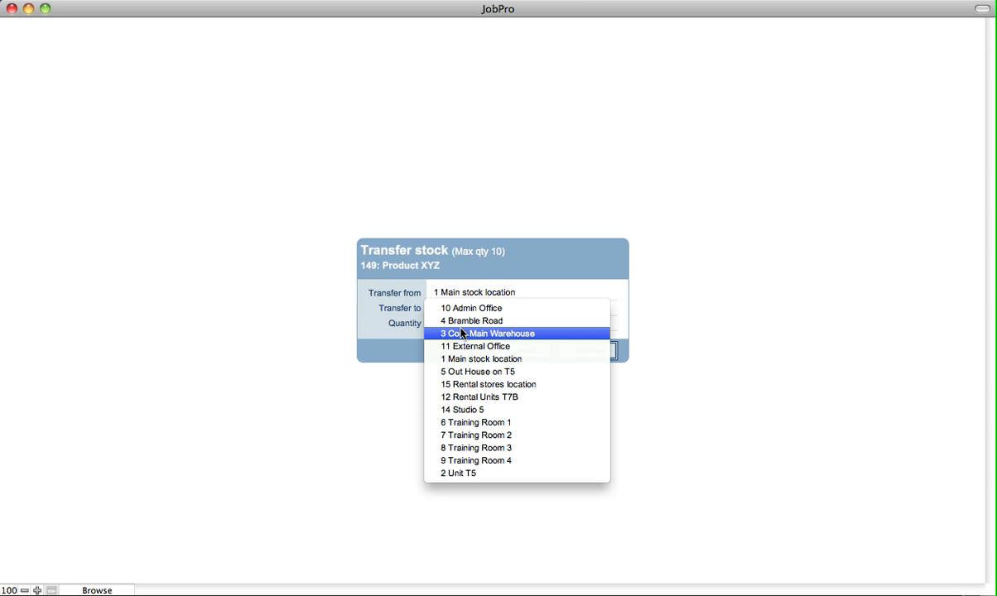
click(460, 333)
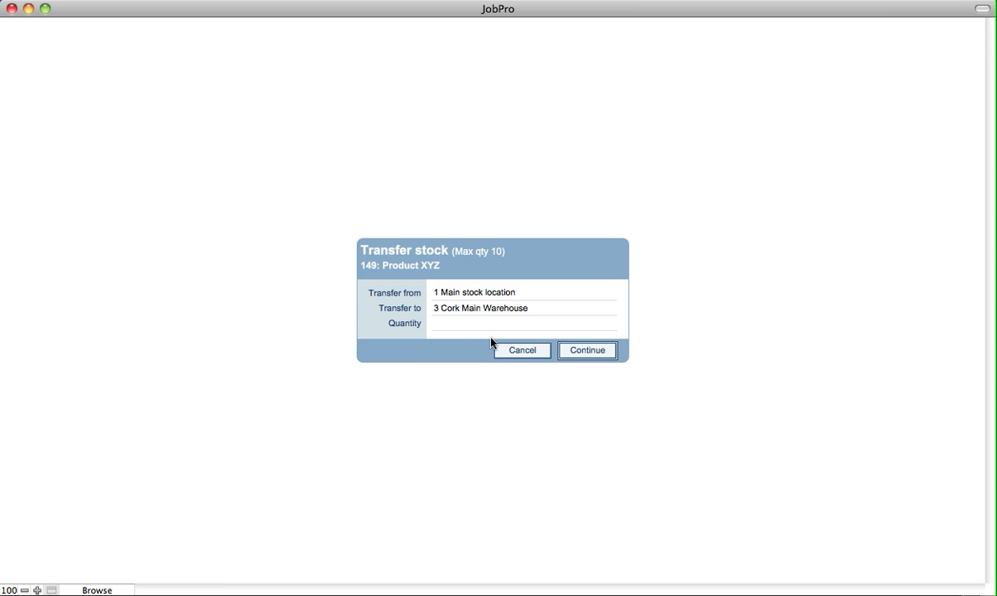
click(472, 328)
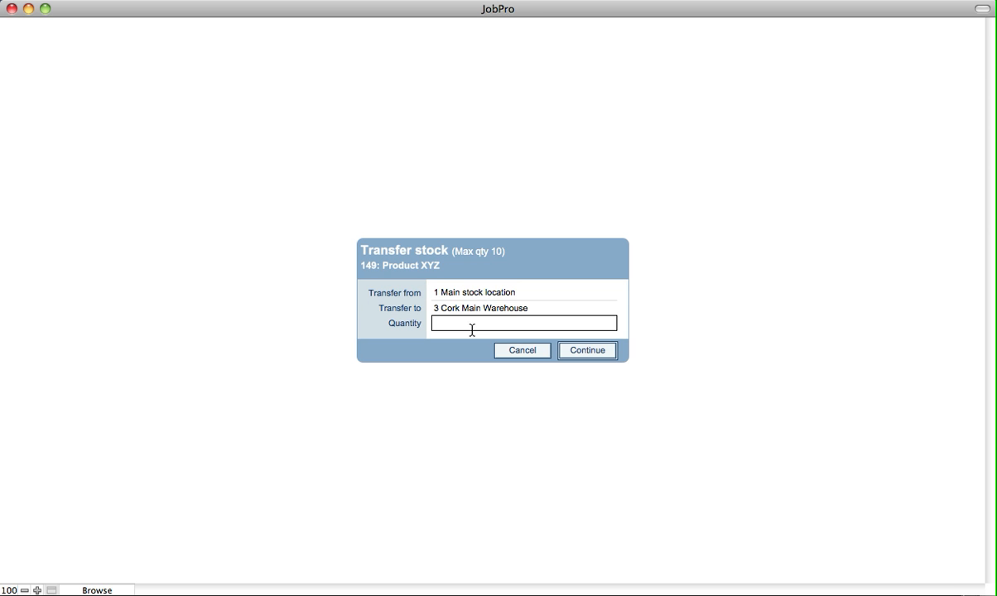
text(3)
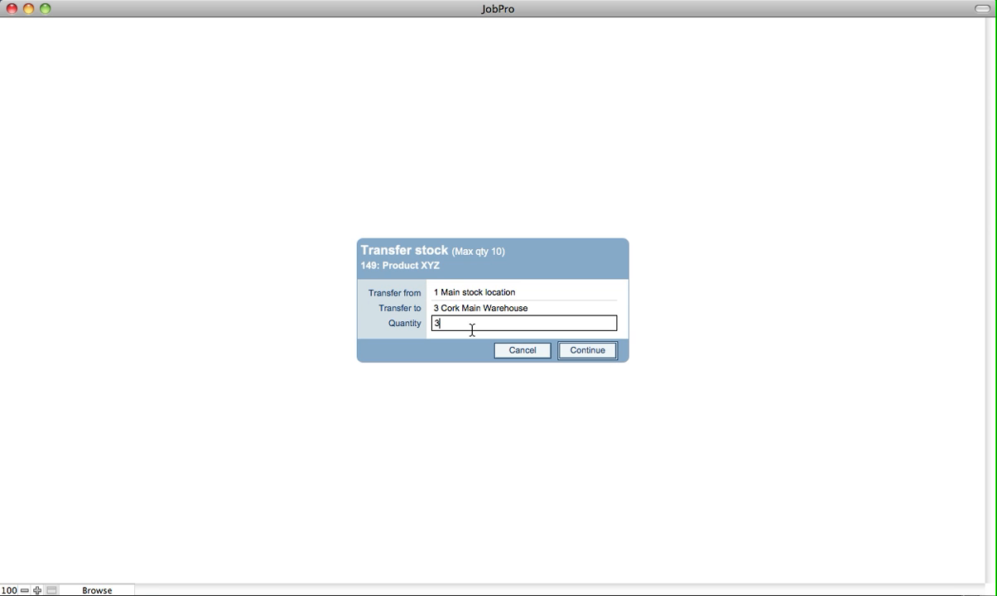
click(601, 352)
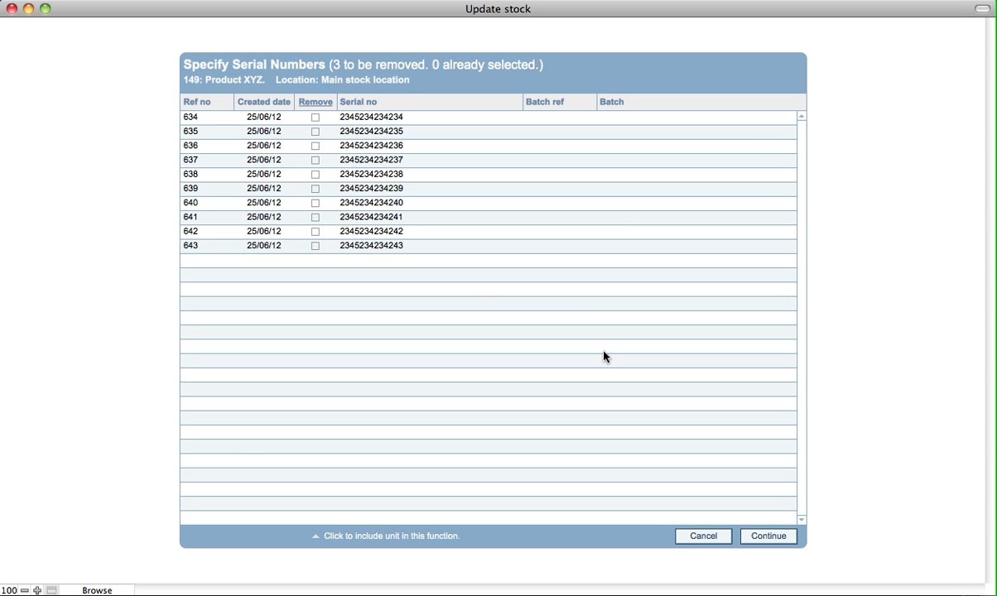
click(318, 105)
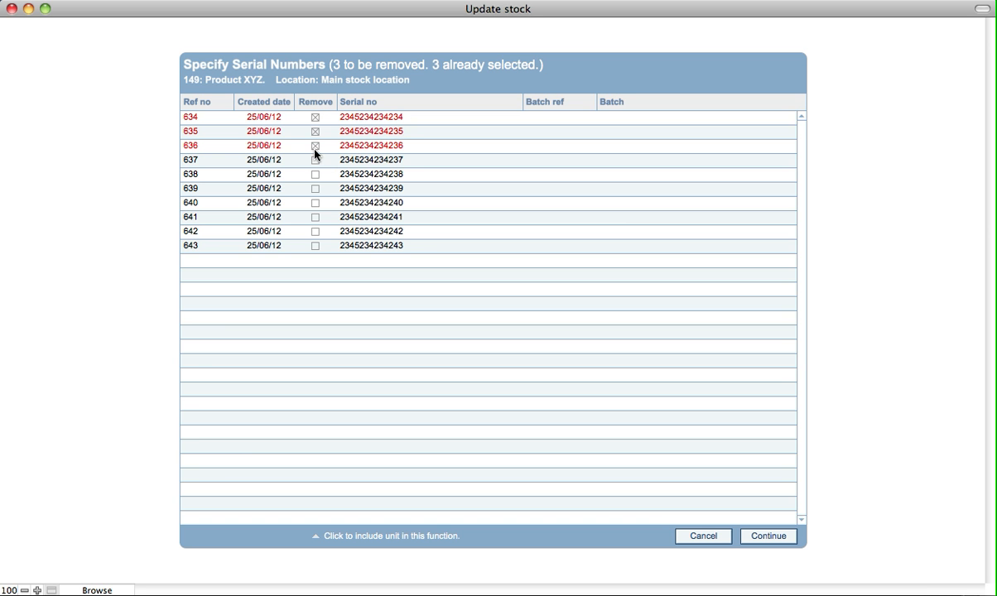
click(769, 536)
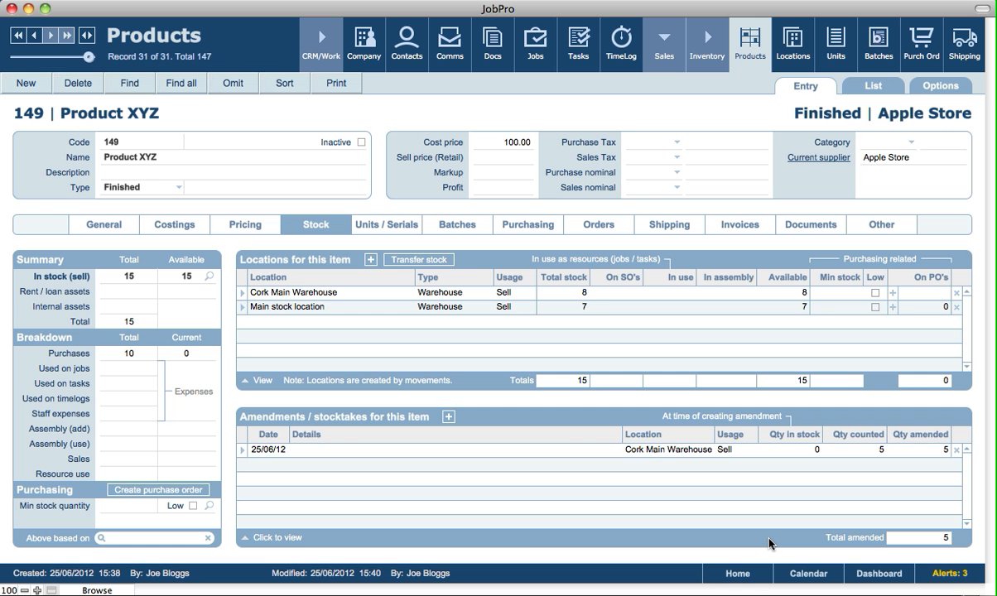
- Preview the printout of Product XYZ's transfer movement from its movement history, and return to the product
click(109, 225)
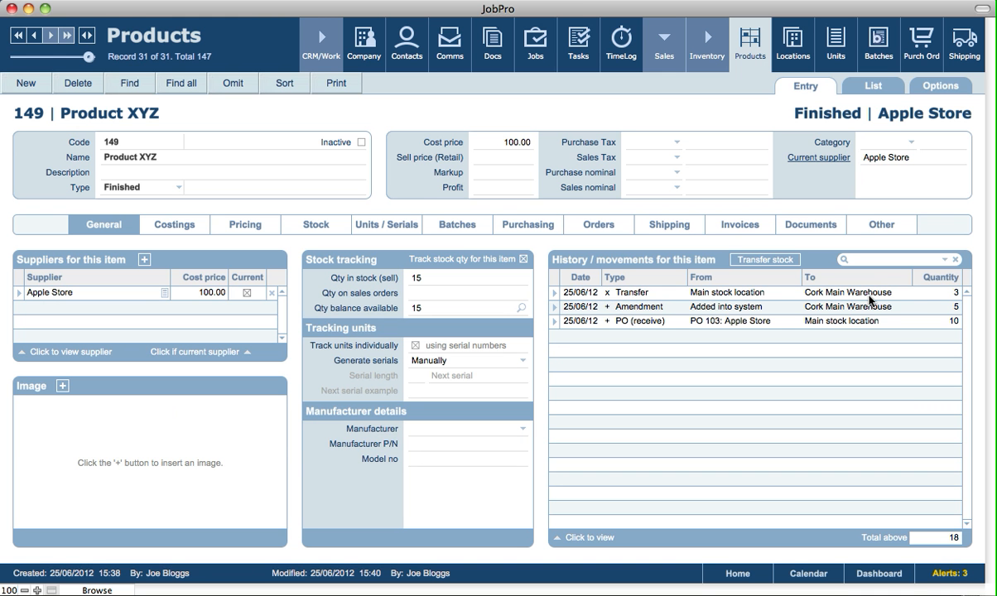
click(554, 294)
click(24, 82)
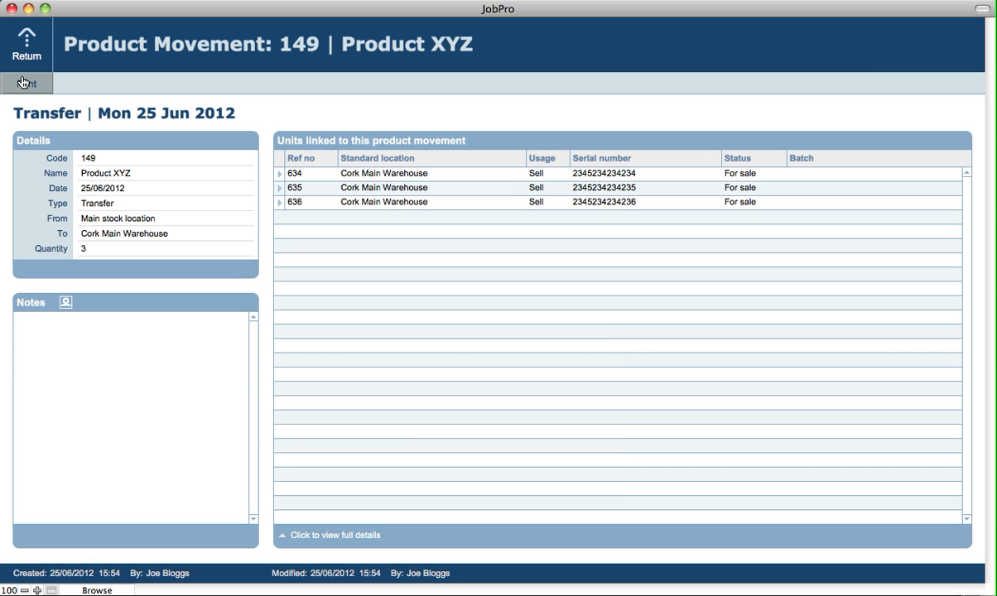
click(471, 441)
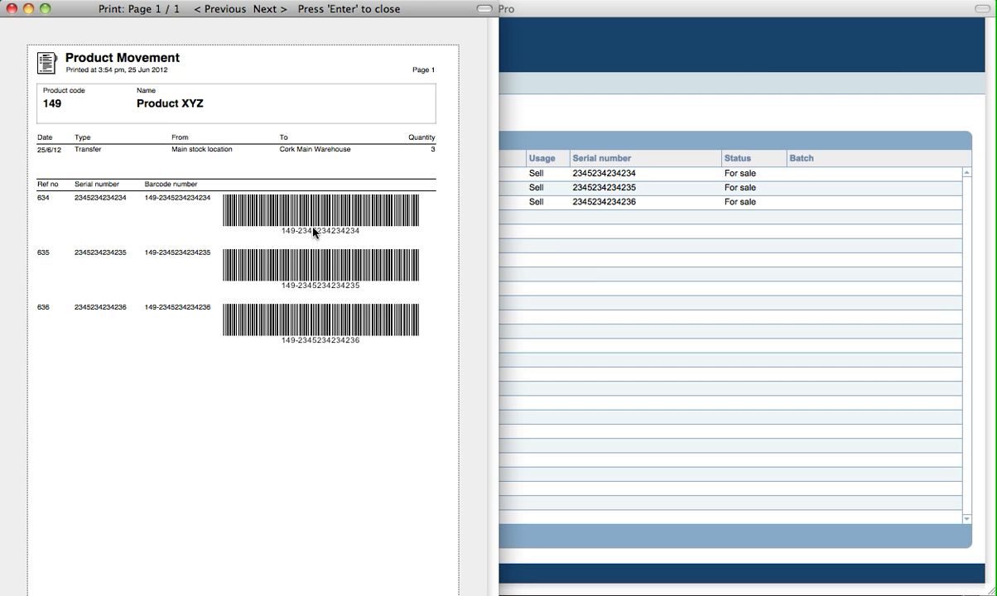
key(Return)
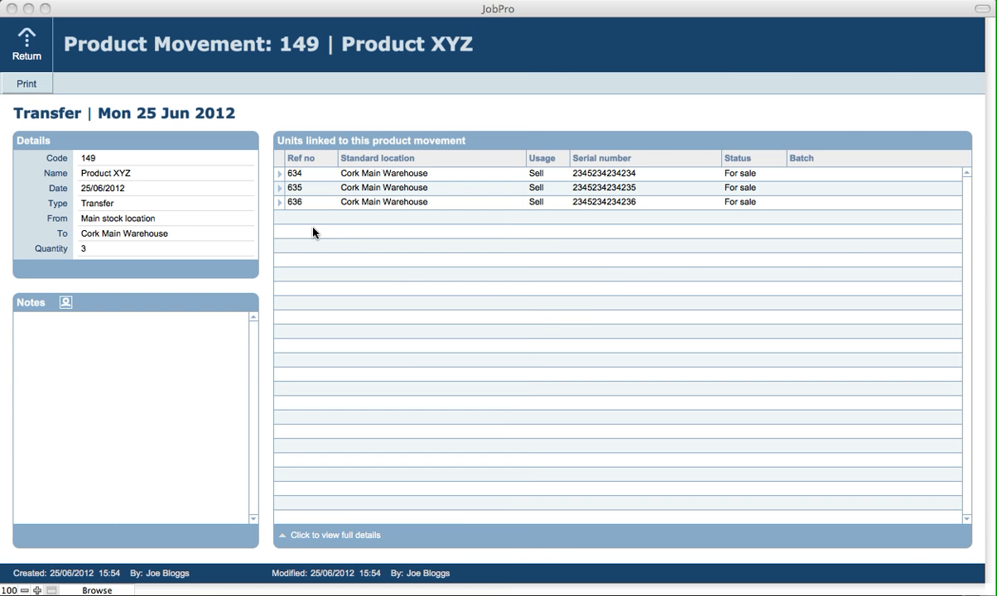
click(22, 42)
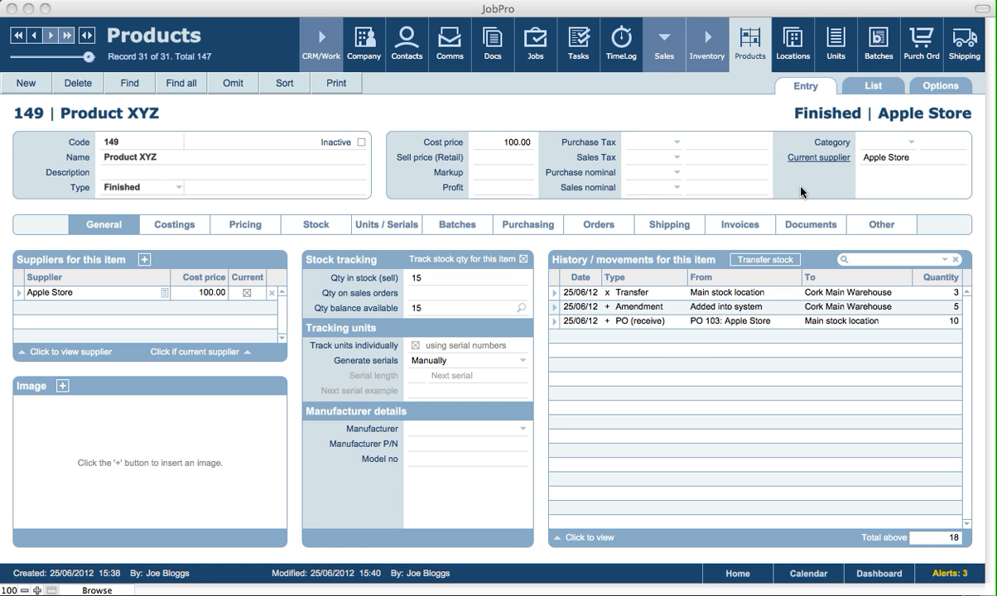
- Set UPS as the carrier in the tracking details of the incoming Apple Store shipping record for Product XYZ
click(666, 210)
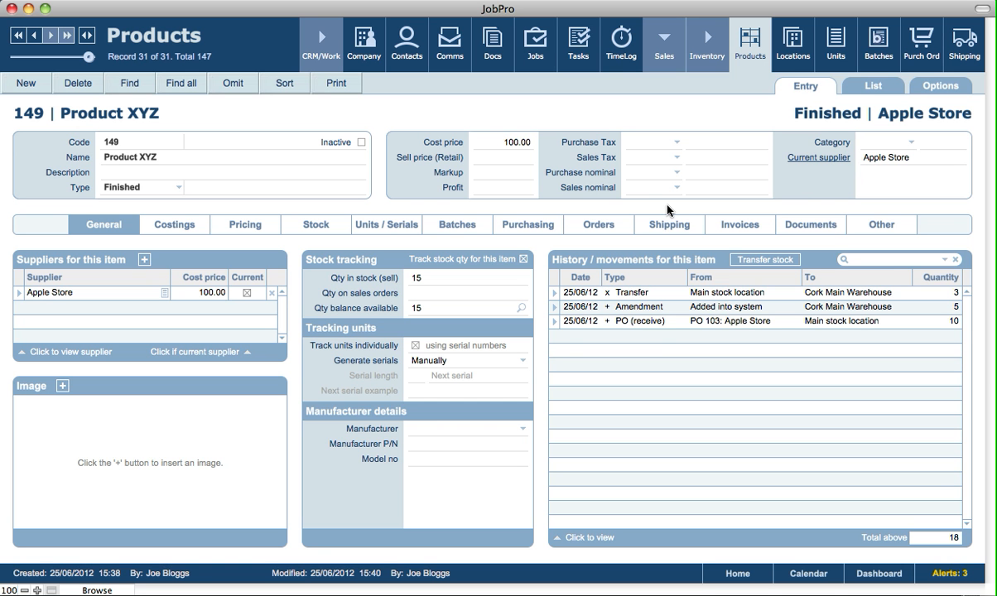
click(962, 59)
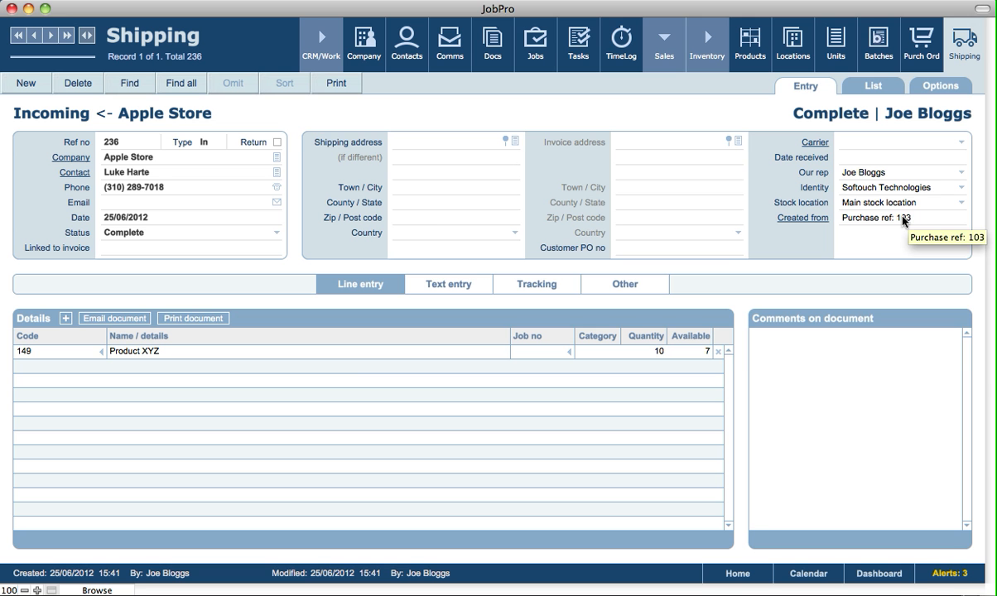
key(super+shift+2)
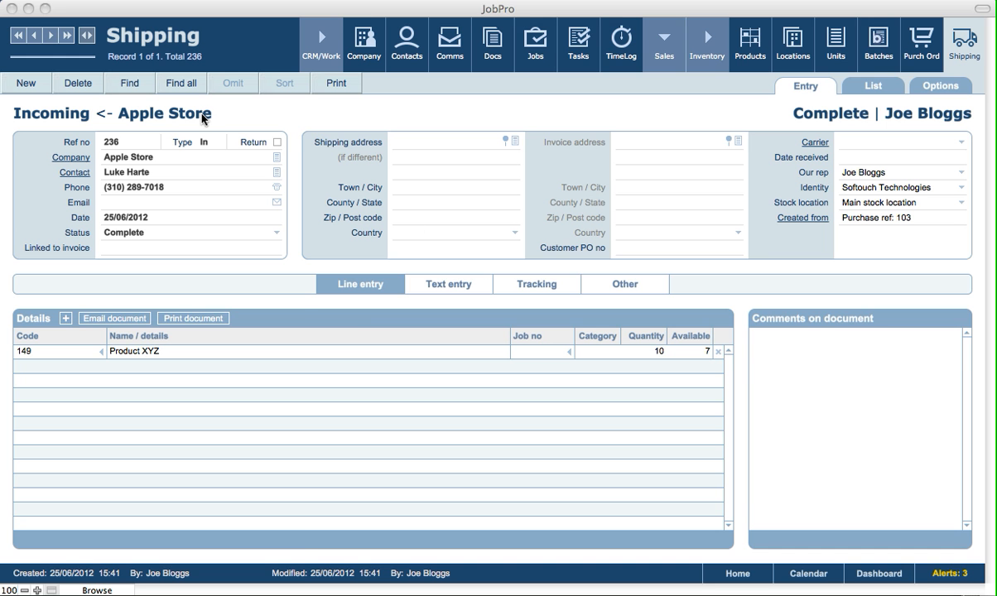
click(534, 286)
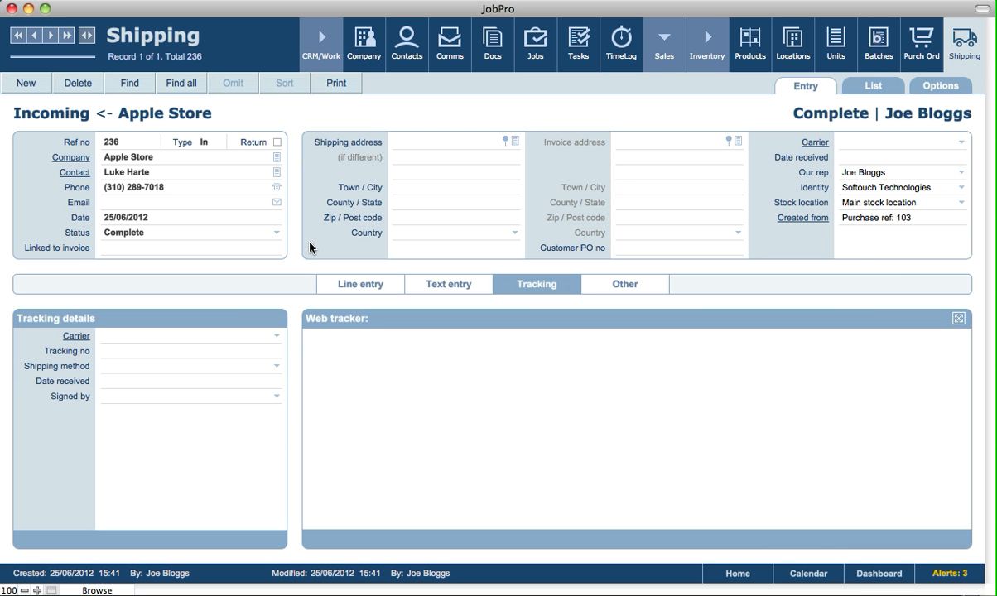
click(116, 342)
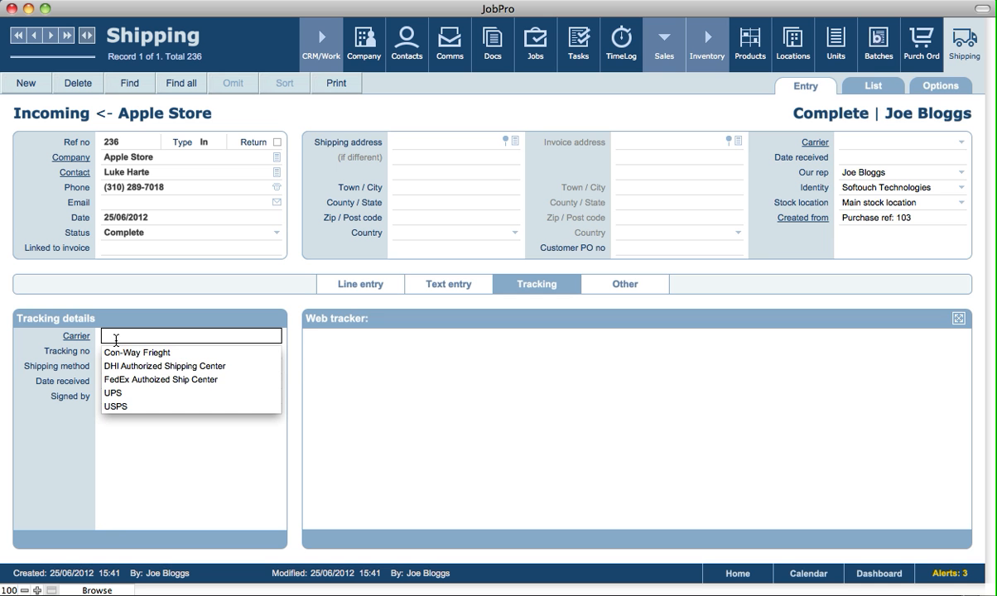
click(119, 394)
key(Tab)
click(208, 314)
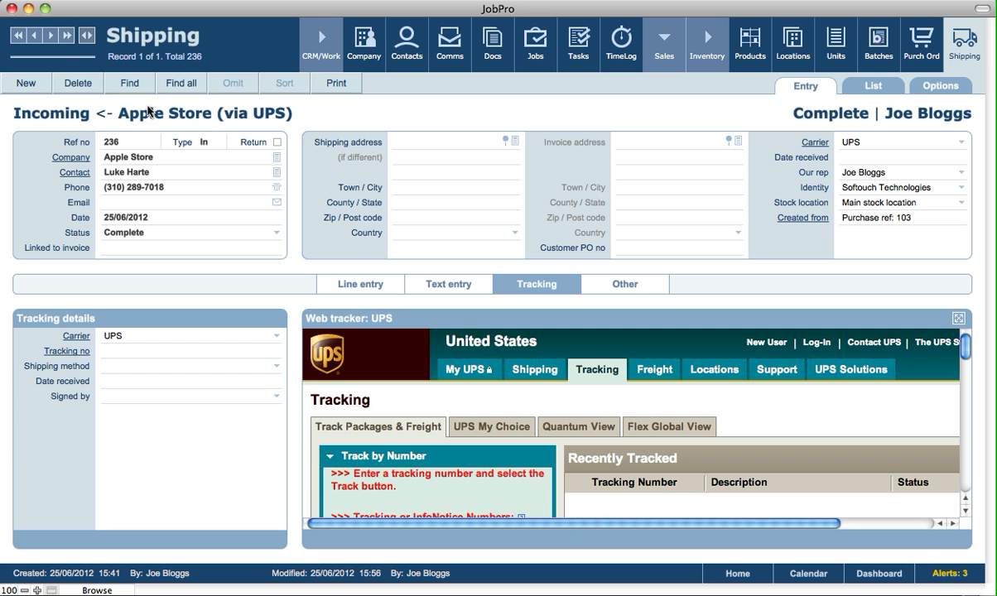
- Create an outgoing shipping record for the customer Mailer Ltd
click(25, 86)
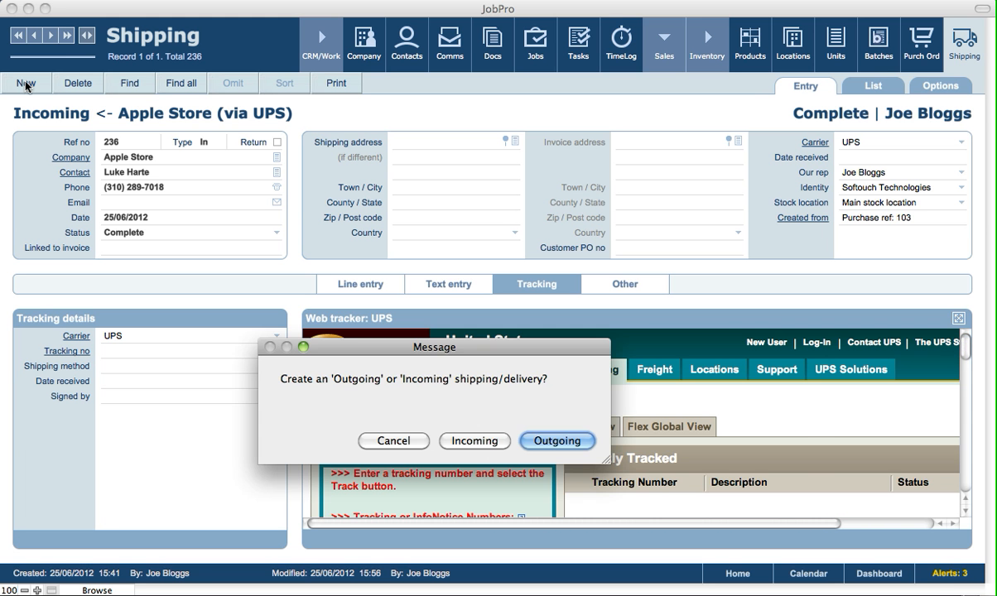
click(531, 440)
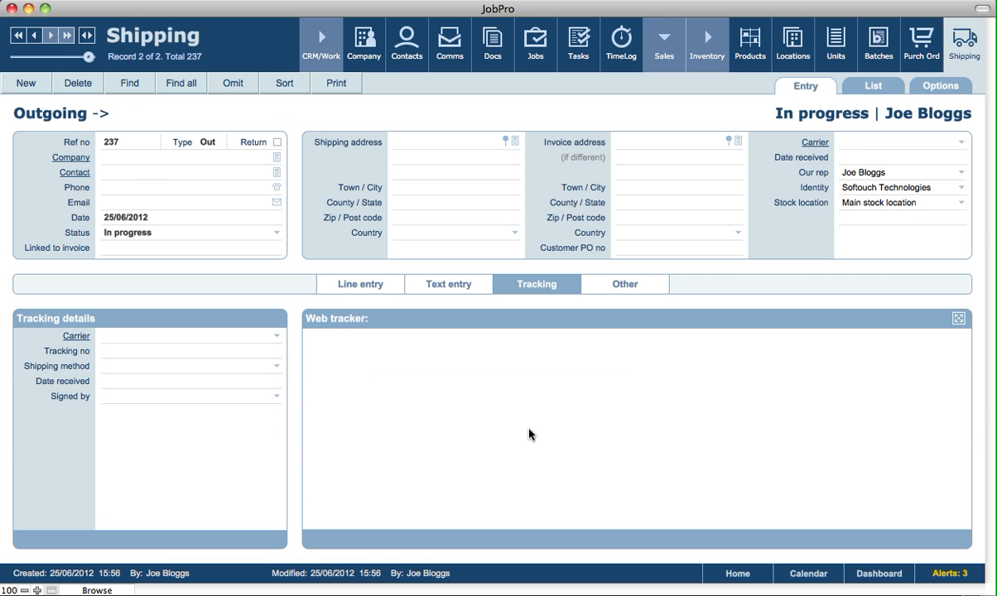
click(277, 157)
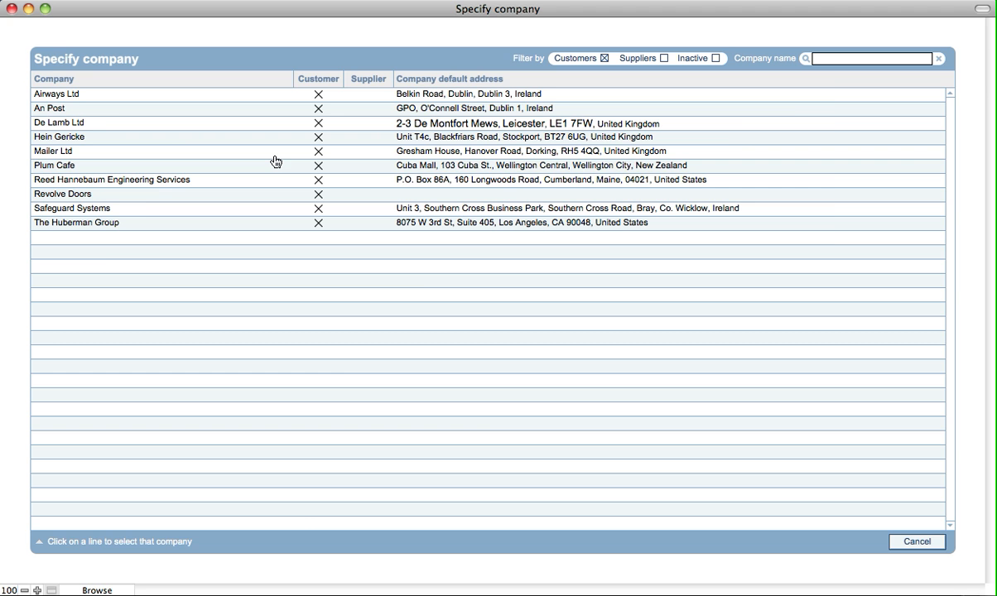
click(62, 150)
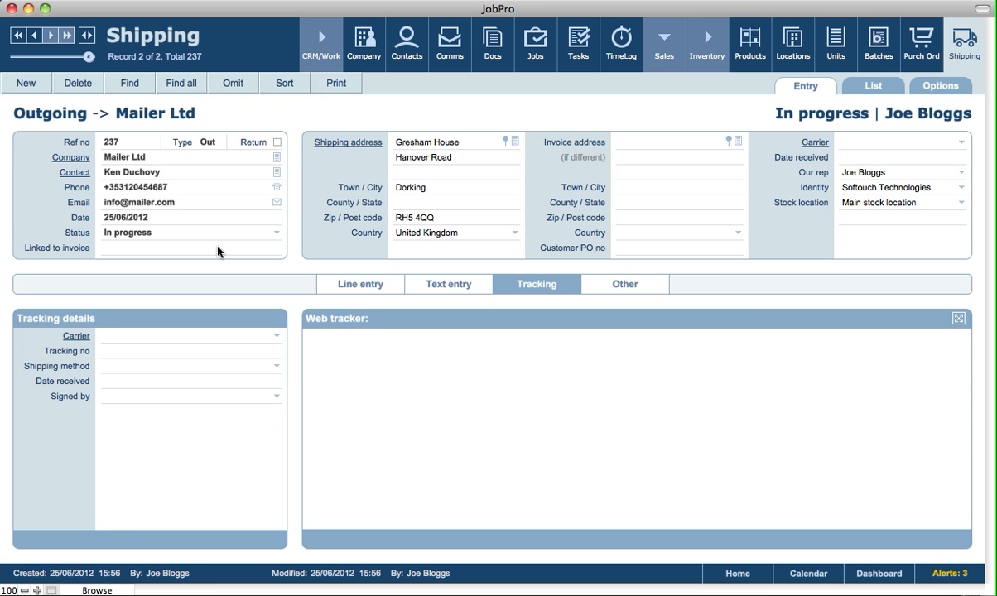
- Add a line for 5 units of Apple TV (code 54) to the outgoing shipment for Mailer Ltd
click(332, 283)
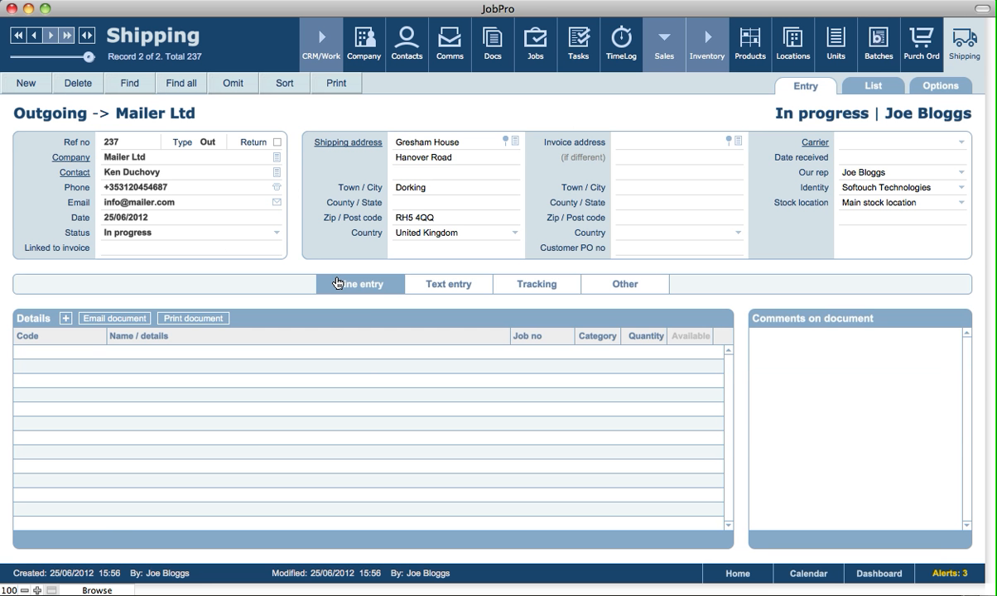
click(65, 323)
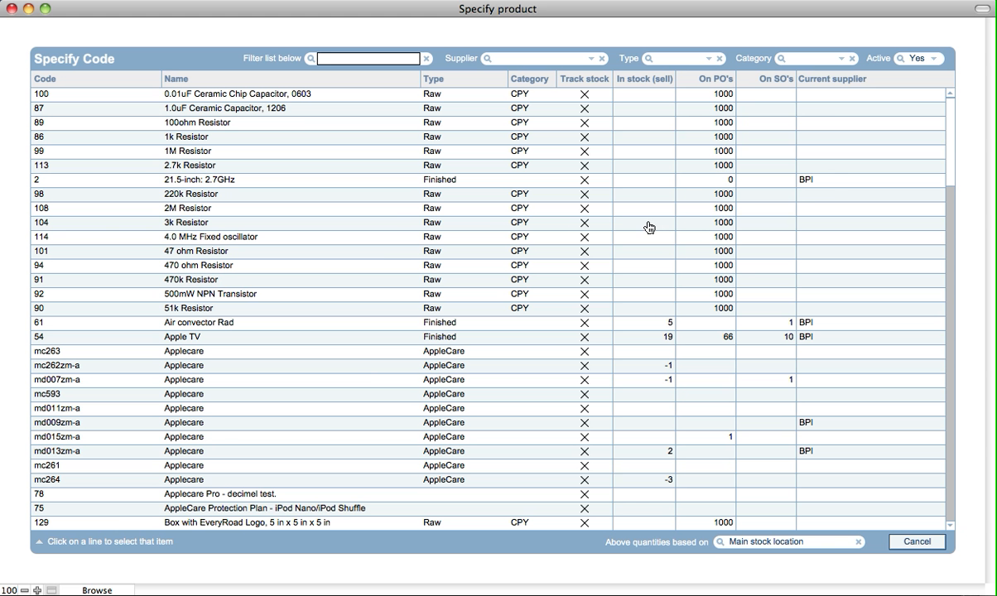
click(163, 337)
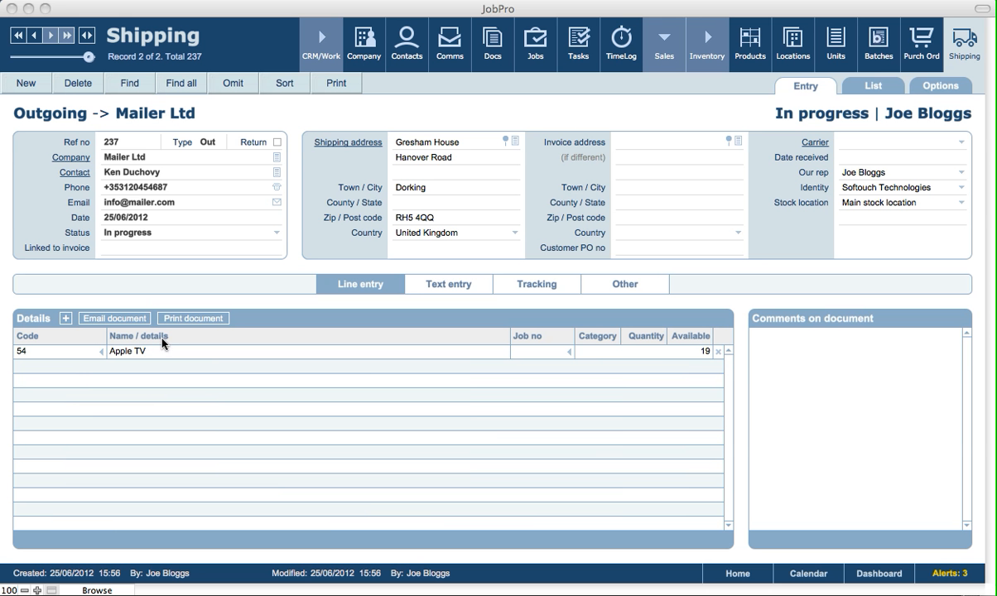
click(652, 352)
text(5)
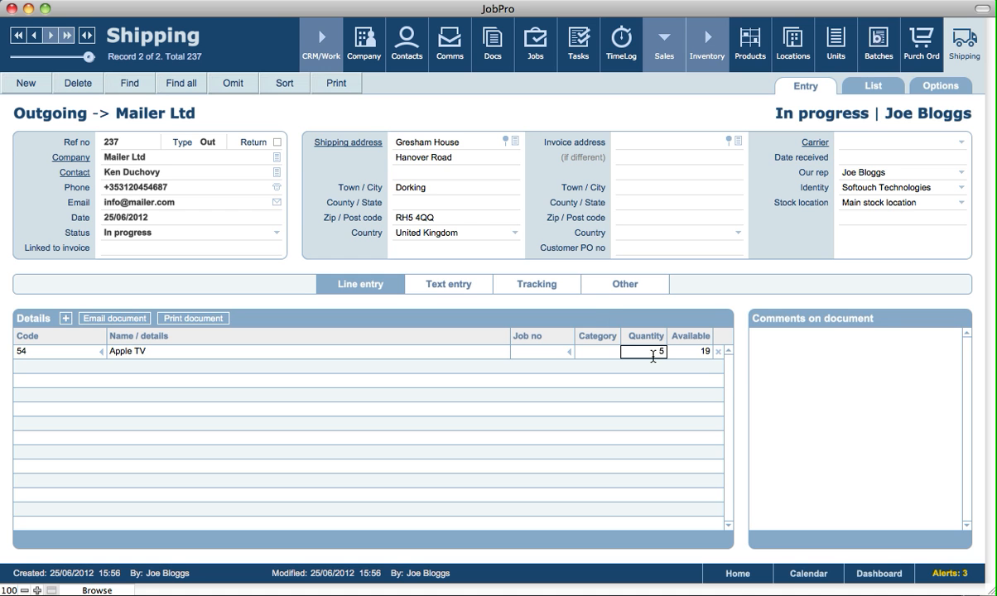
- Allocate the first five listed Apple TV units, ref nos 588, 589, 590, 612 and 613, for removal from Main stock location
click(597, 322)
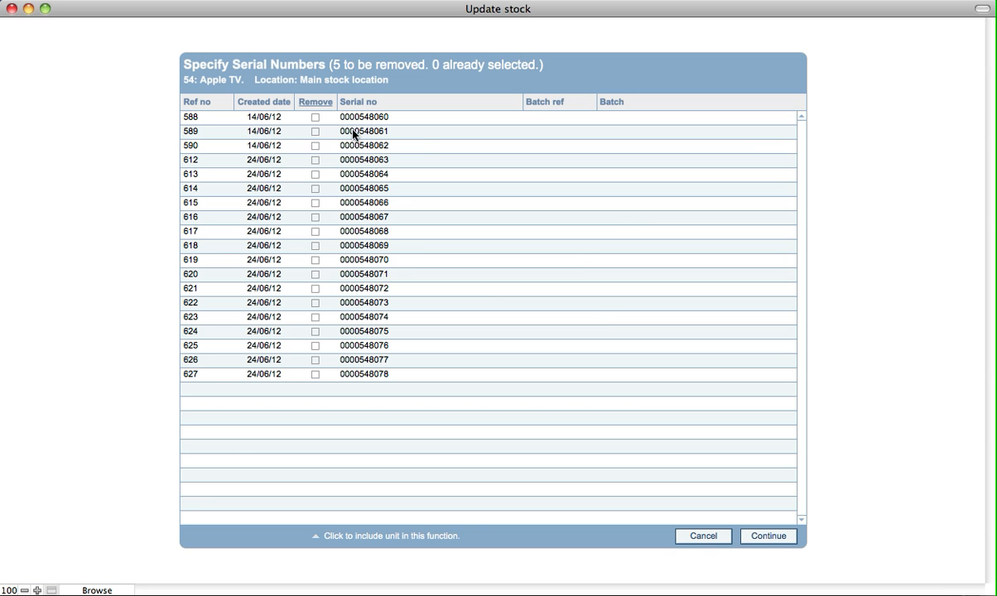
click(317, 105)
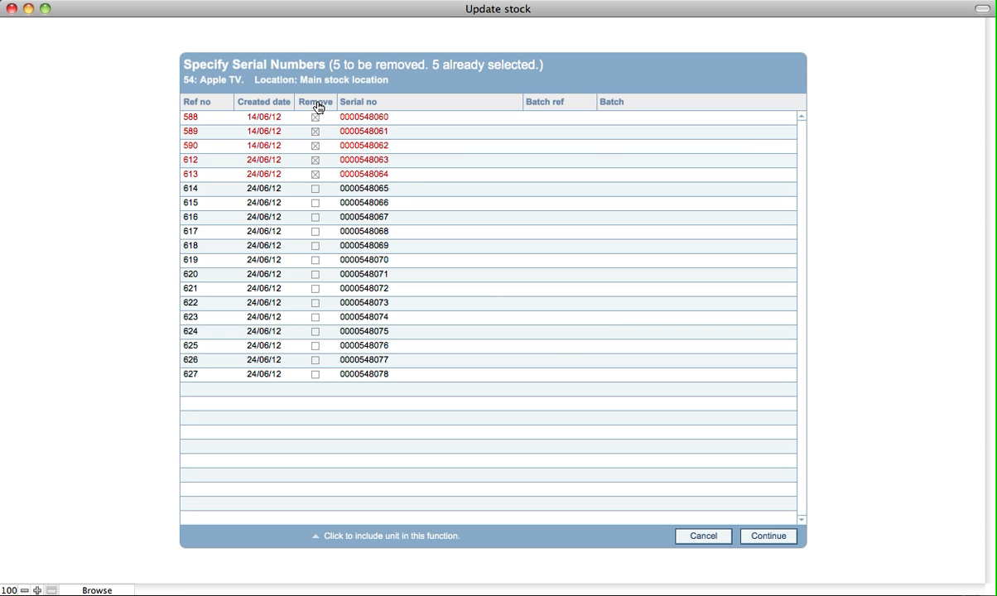
click(781, 540)
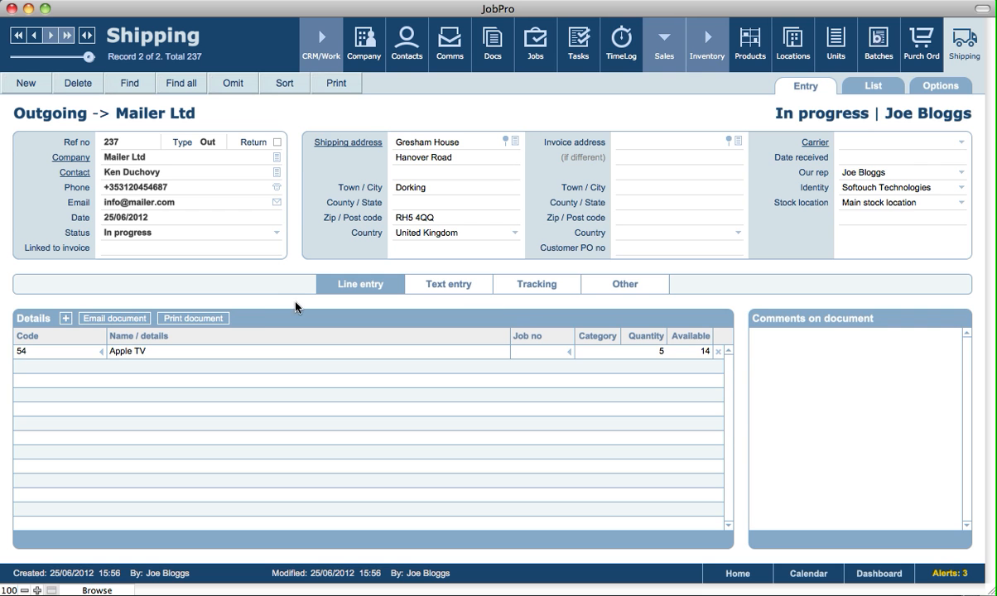
- Preview the shipping note for the Mailer Ltd shipment, and return to the shipping record
click(193, 318)
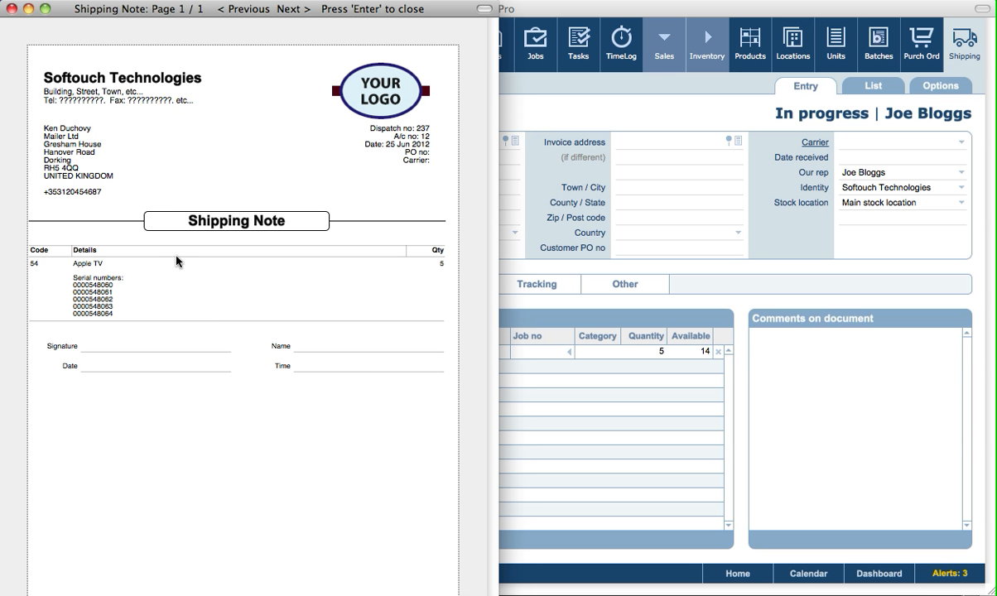
key(Return)
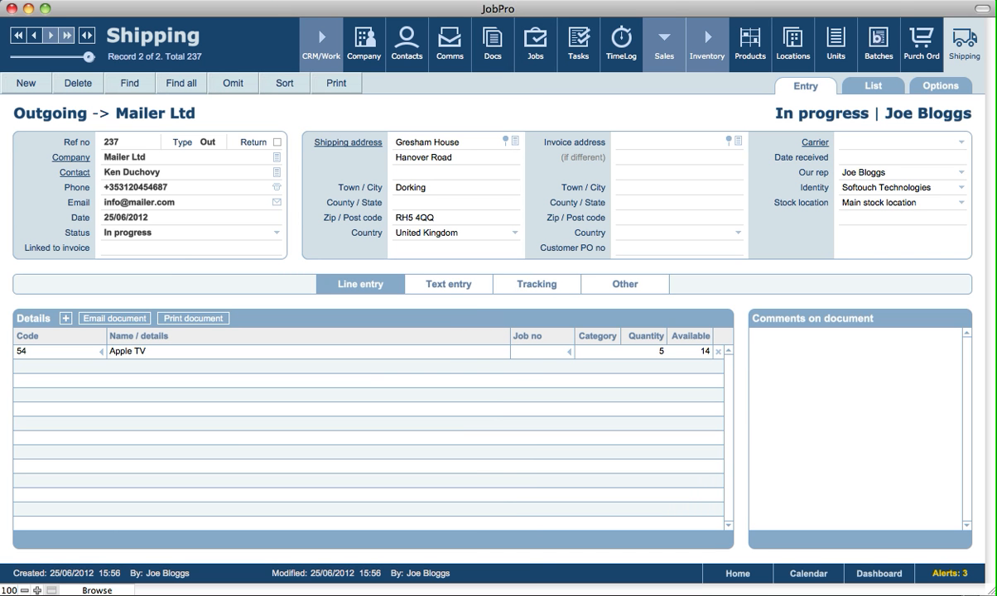